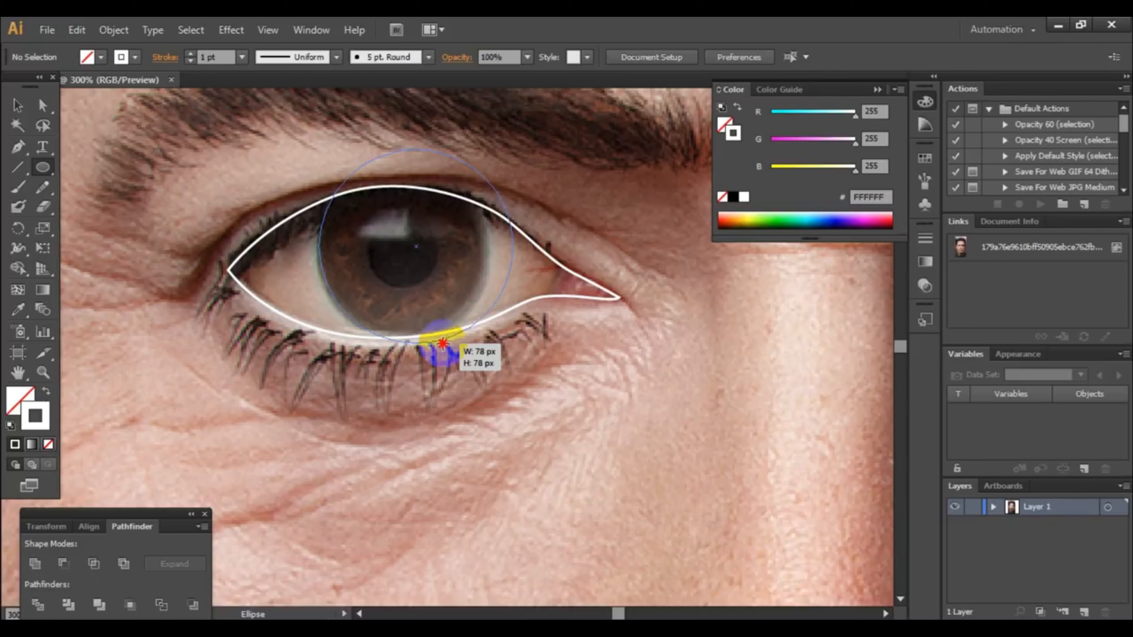
Change the iris circle to a white fill without stroke and resize it to match the iris in the photo
{"action": "left_click", "coordinate": [13, 107]}
{"action": "left_click", "coordinate": [46, 391]}
{"action": "left_click_drag", "start_coordinate": [390, 227], "coordinate": [628, 415]}
{"action": "left_click_drag", "start_coordinate": [616, 408], "coordinate": [374, 227]}
{"action": "left_click_drag", "start_coordinate": [402, 152], "coordinate": [402, 162]}
{"action": "mouse_move", "coordinate": [407, 268]}
{"action": "left_mouse_down"}
{"action": "mouse_move", "coordinate": [655, 481]}
{"action": "mouse_move", "coordinate": [410, 268]}
{"action": "mouse_move", "coordinate": [408, 282]}
{"action": "left_mouse_up"}
{"action": "left_click", "coordinate": [538, 313]}
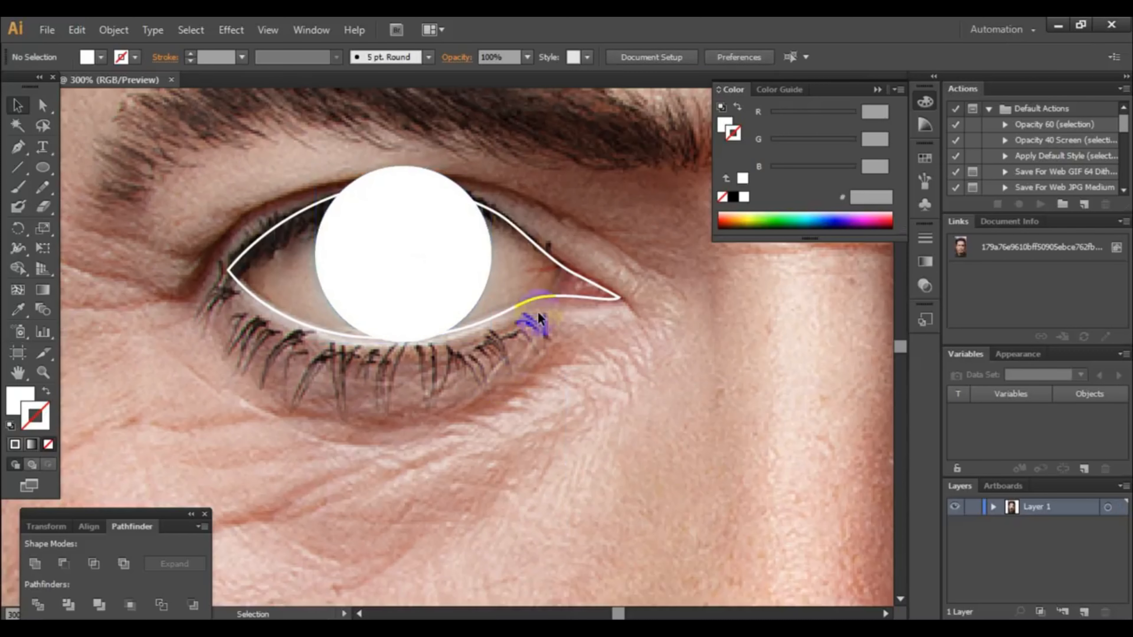
Change the traced eye outline to a white fill with no stroke
{"action": "left_click", "coordinate": [528, 297]}
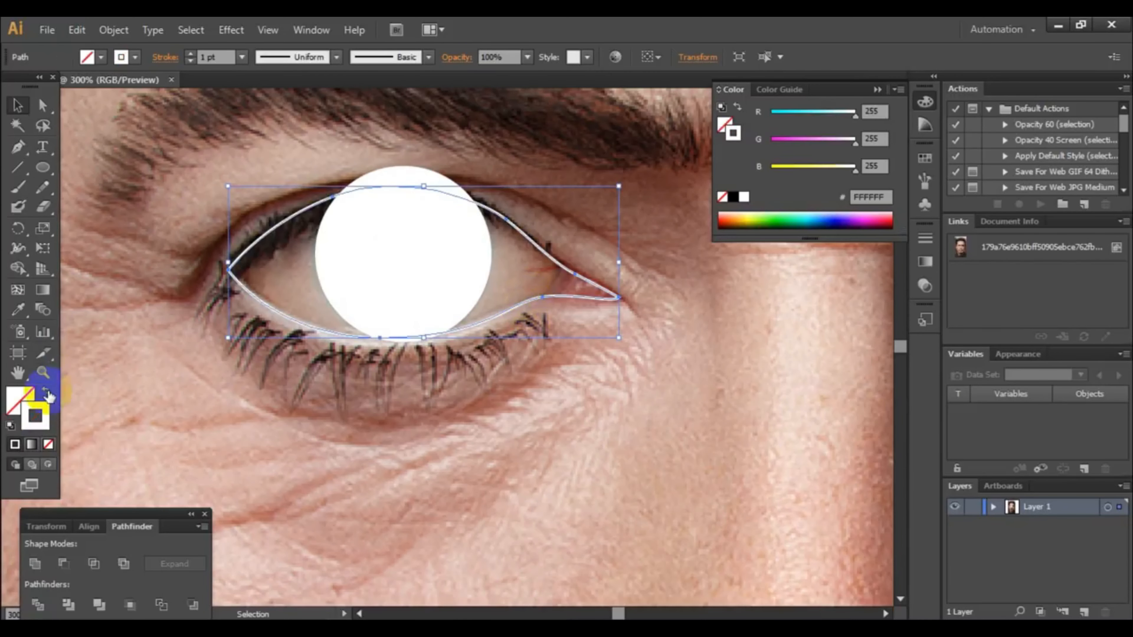
{"action": "left_click", "coordinate": [361, 410]}
{"action": "left_click", "coordinate": [439, 290]}
{"action": "left_click", "coordinate": [541, 250]}
{"action": "left_click", "coordinate": [437, 410]}
{"action": "left_click", "coordinate": [534, 295]}
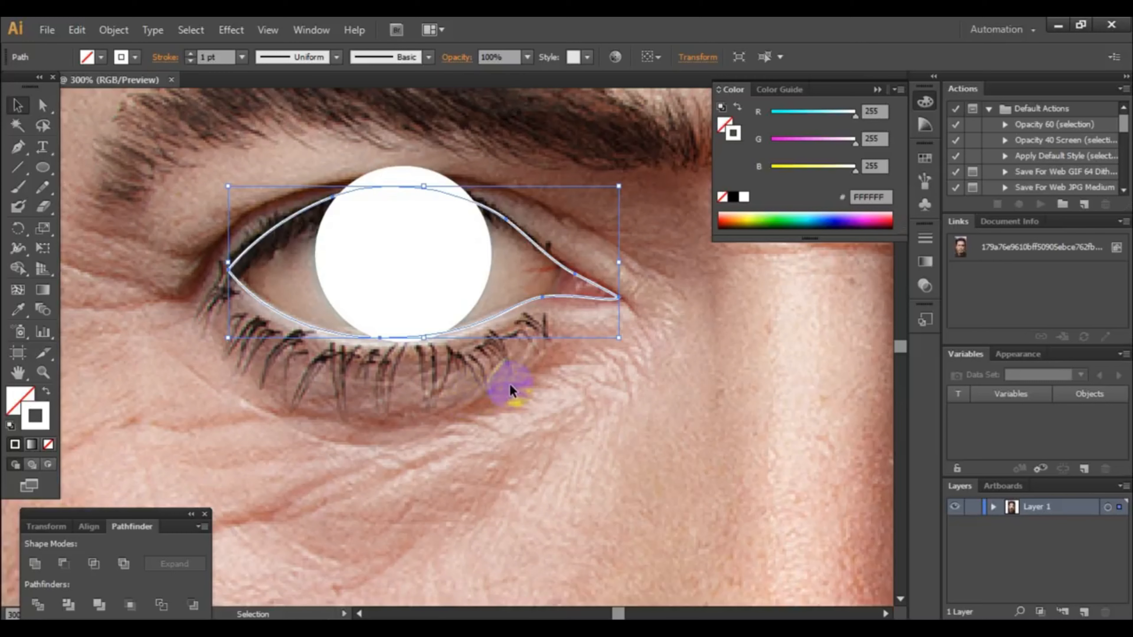
{"action": "left_click", "coordinate": [46, 392]}
{"action": "left_click", "coordinate": [532, 410]}
{"action": "left_click", "coordinate": [515, 257]}
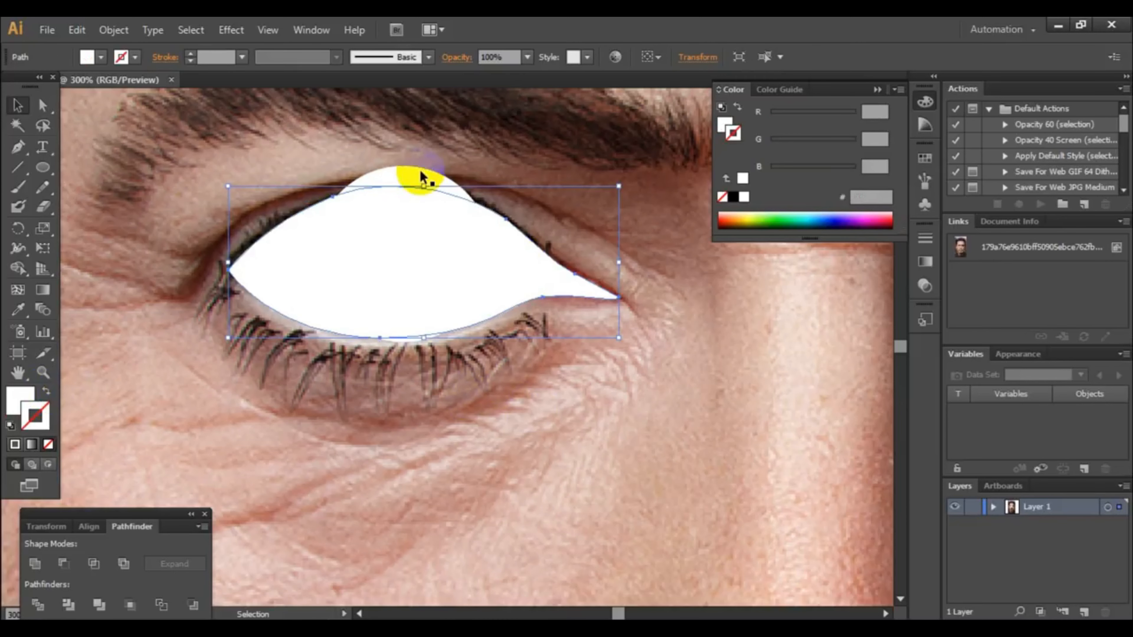
Place the iris circle in front of the white eye shape and fill it with dark maroon 330000
{"action": "left_click", "coordinate": [420, 175]}
{"action": "double_click", "coordinate": [27, 407]}
{"action": "left_click_drag", "start_coordinate": [552, 377], "coordinate": [557, 389]}
{"action": "left_click", "coordinate": [743, 226]}
{"action": "left_click", "coordinate": [519, 255]}
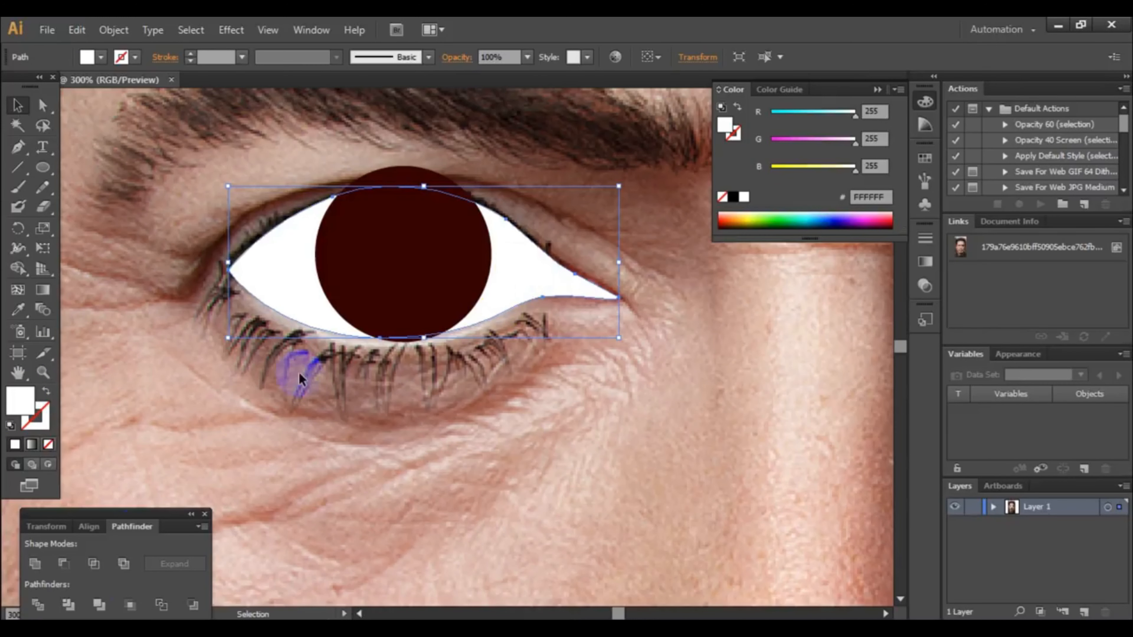
{"action": "key", "text": "a"}
{"action": "left_click_drag", "start_coordinate": [539, 299], "coordinate": [578, 377]}
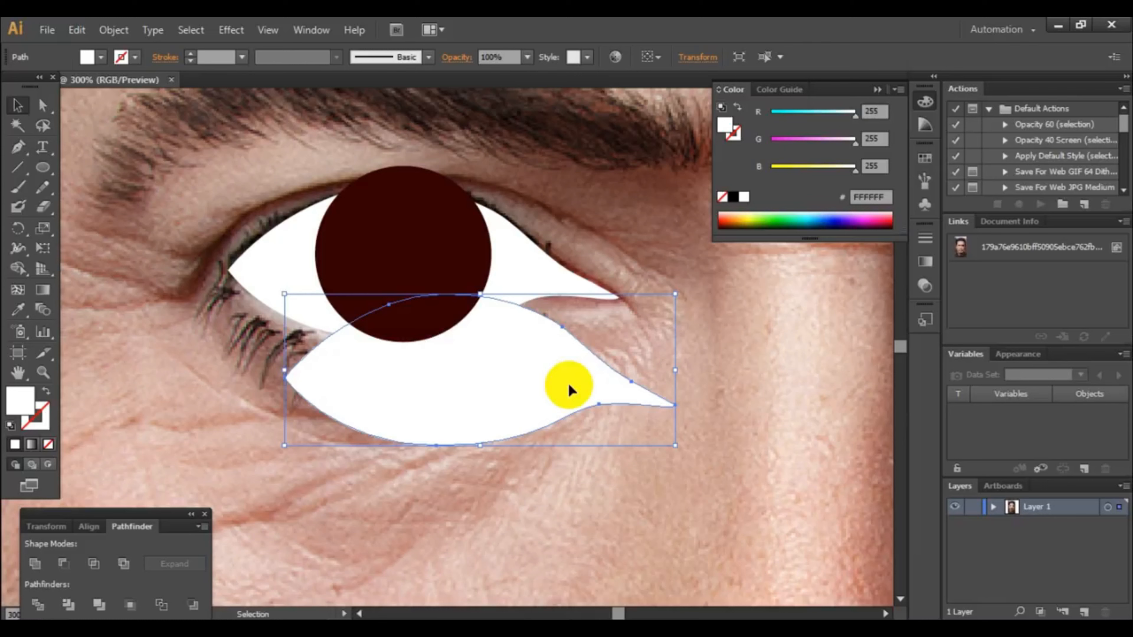
{"action": "key", "text": "a"}
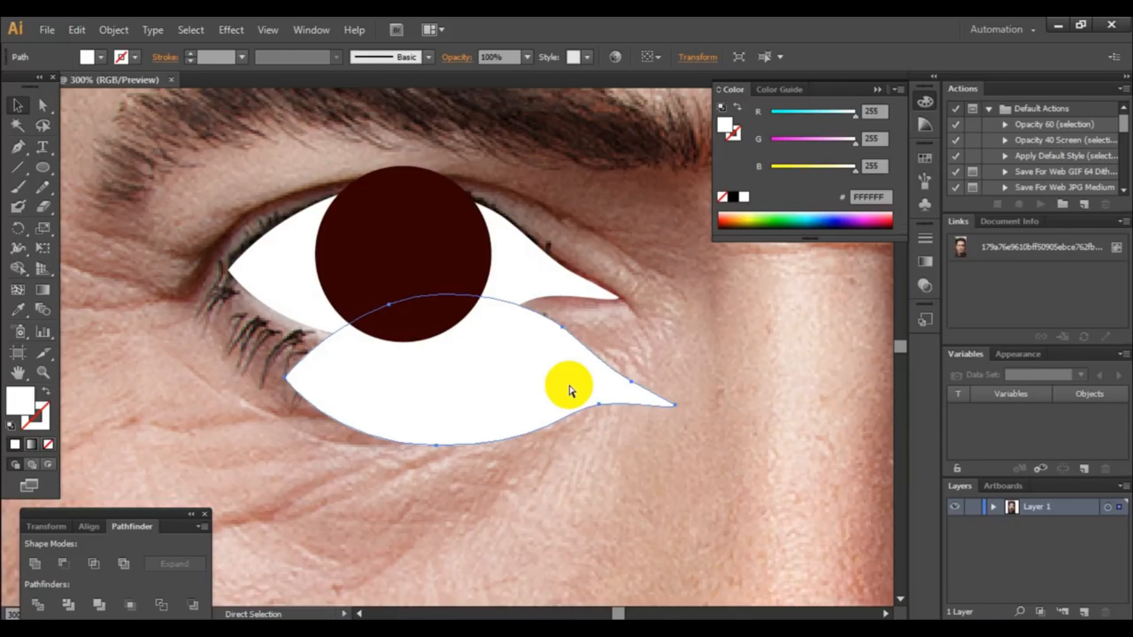
{"action": "key", "text": "ctrl+z"}
{"action": "key", "text": "v"}
{"action": "left_click", "coordinate": [568, 383]}
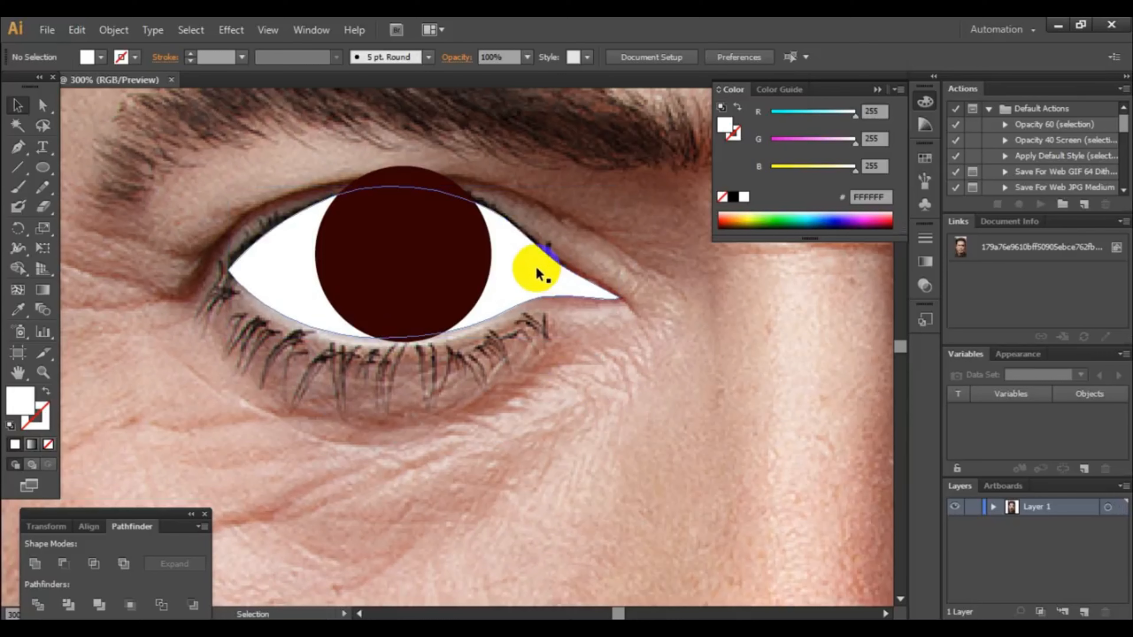
Trim the iris circle to the eye outline by intersecting it with the eye shape, keeping the white eye shape underneath
{"action": "left_click", "coordinate": [538, 274]}
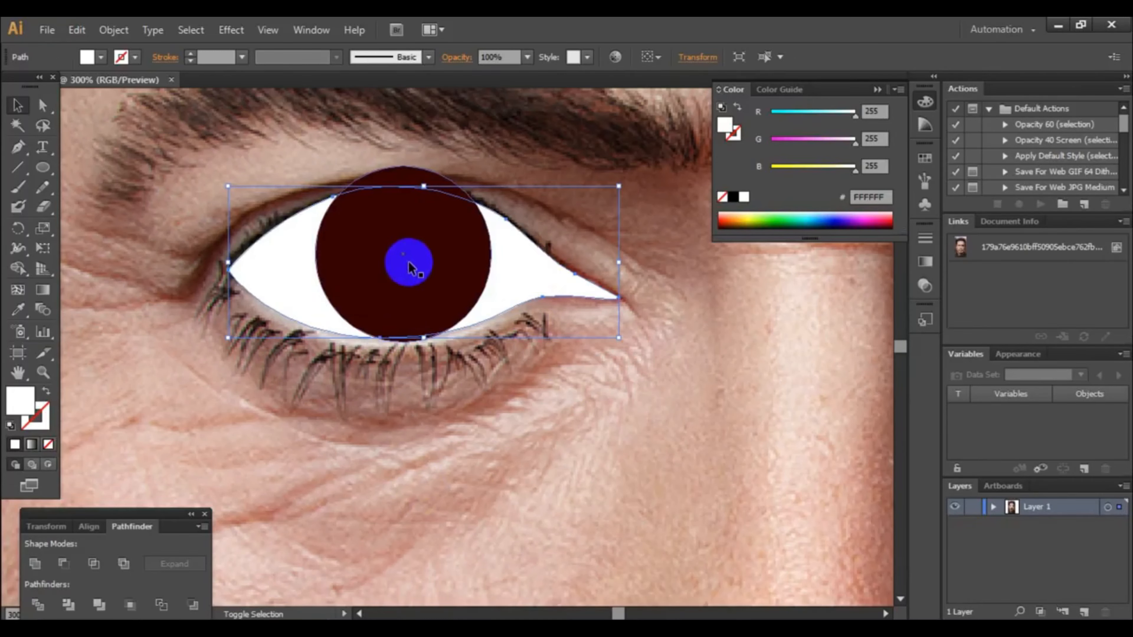
{"action": "left_click", "coordinate": [404, 260], "text": "shift"}
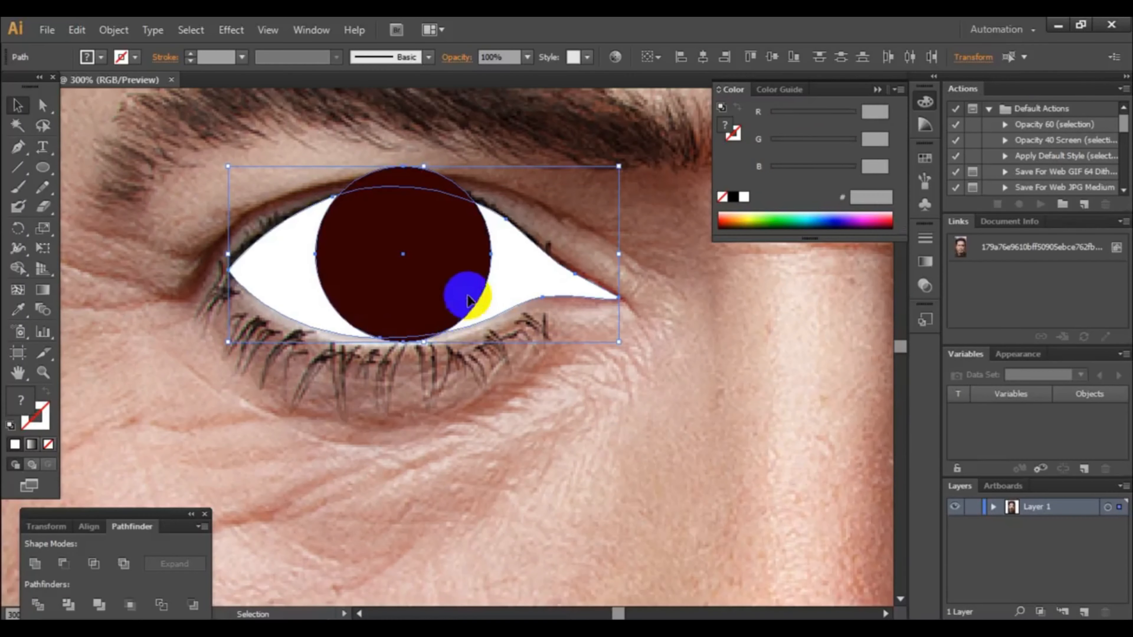
{"action": "left_click", "coordinate": [98, 570]}
{"action": "left_click", "coordinate": [525, 343]}
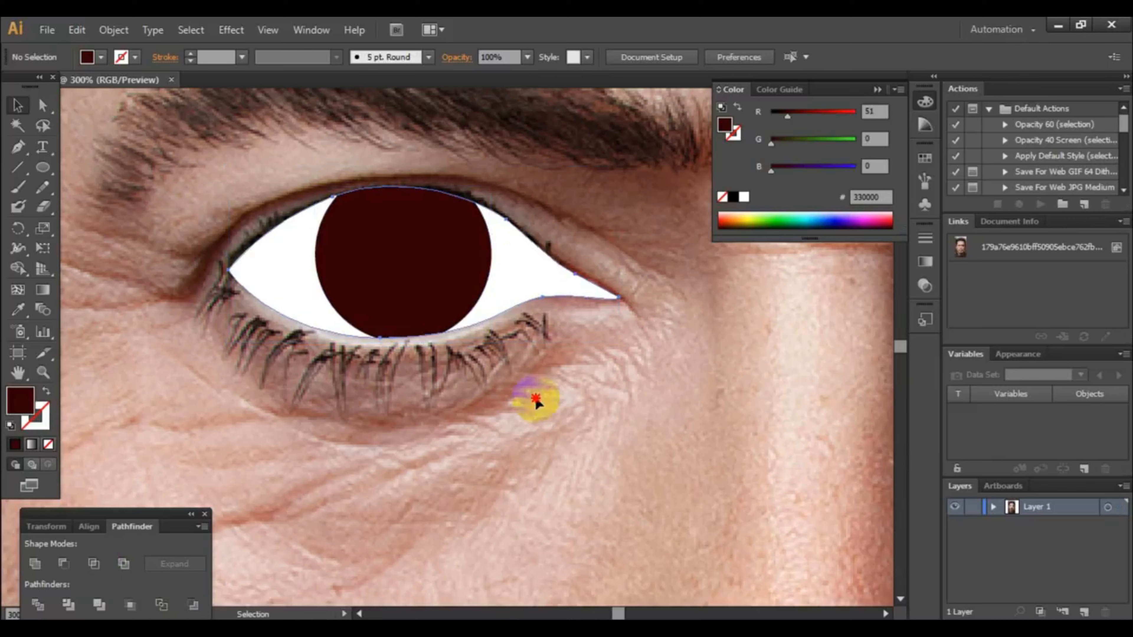
{"action": "left_click_drag", "start_coordinate": [536, 398], "coordinate": [540, 439]}
{"action": "key", "text": "ctrl+z"}
{"action": "left_click", "coordinate": [430, 241]}
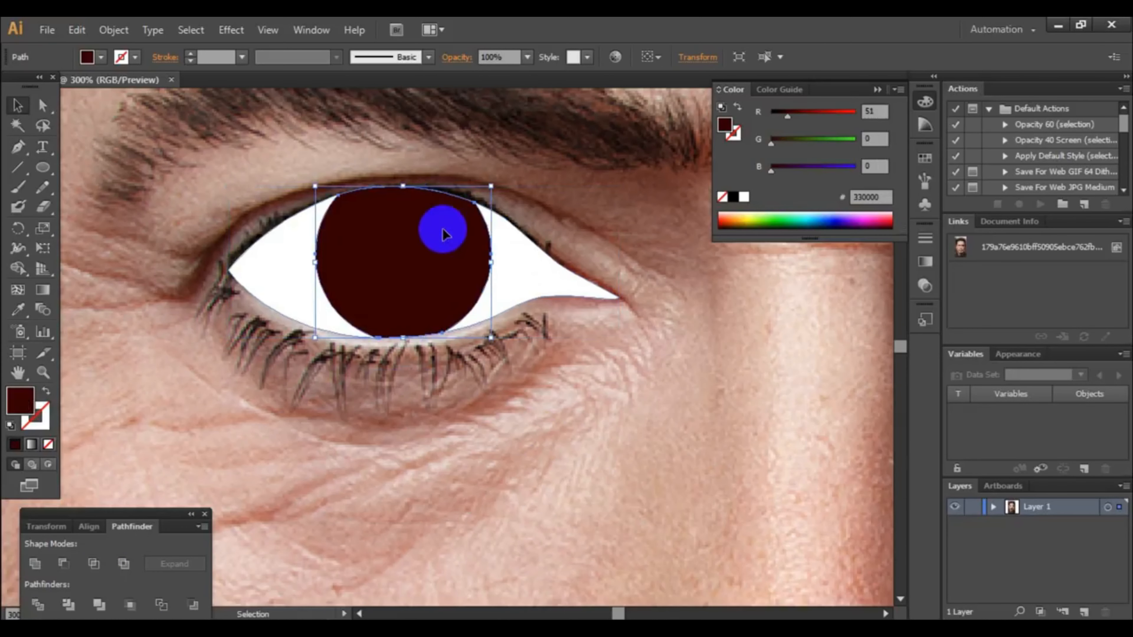
{"action": "left_click", "coordinate": [401, 447]}
Trace the upper edge of an eyeliner shape with the Pen tool, from the inner eye corner over the upper lid to the outer corner
{"action": "scroll", "coordinate": [402, 448], "scroll_direction": "down", "scroll_amount": 1}
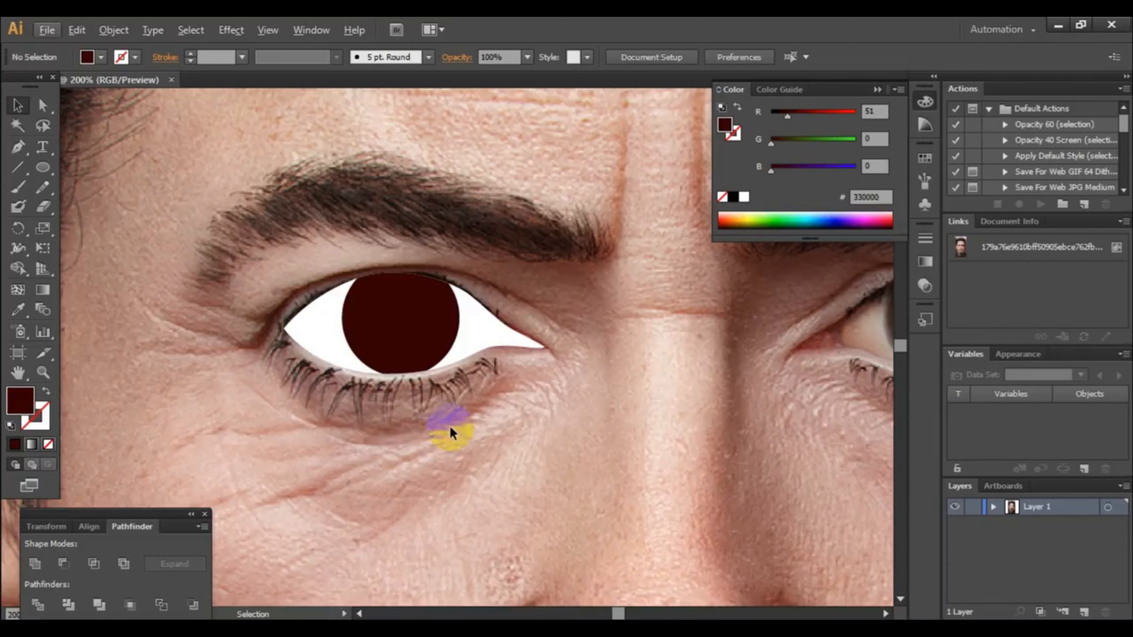
{"action": "scroll", "coordinate": [321, 399], "scroll_direction": "up", "scroll_amount": 1}
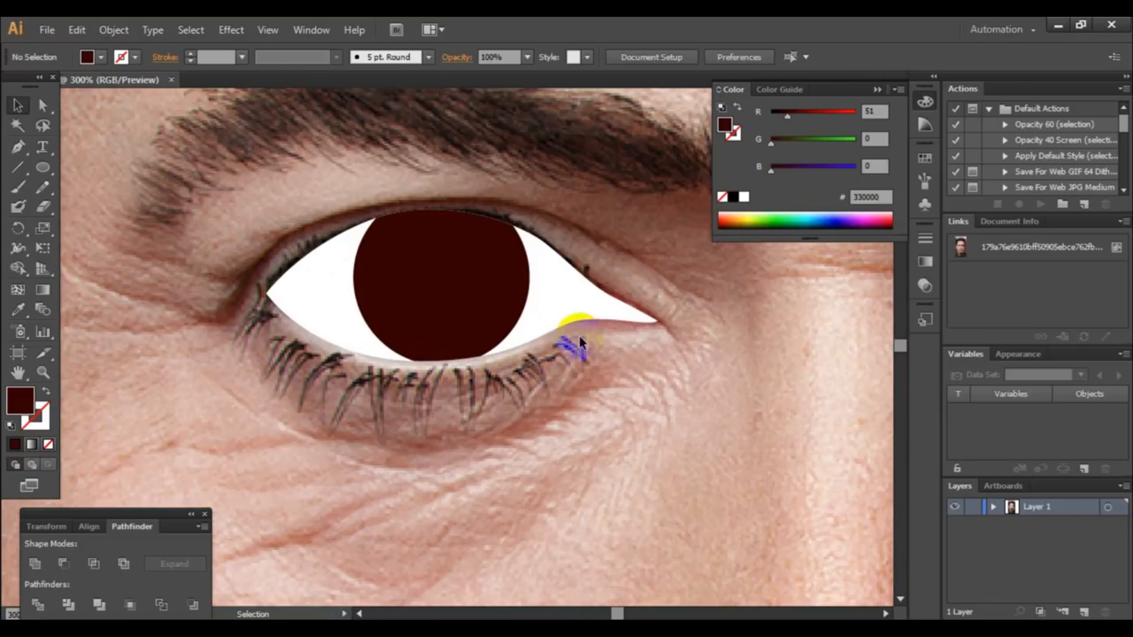
{"action": "left_click", "coordinate": [396, 207]}
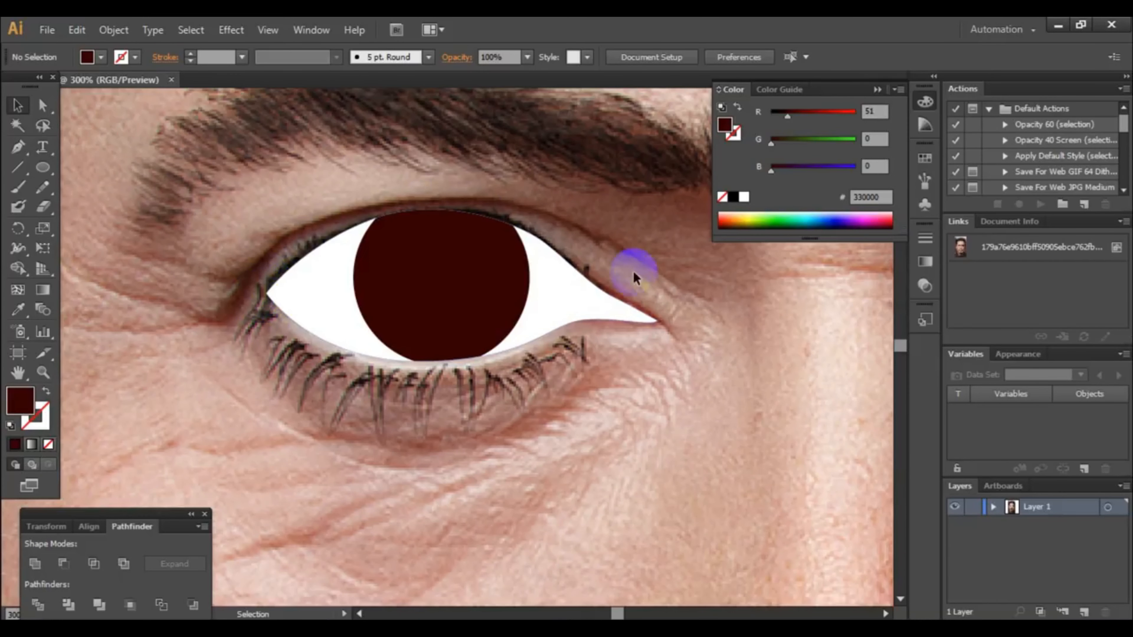
{"action": "scroll", "coordinate": [304, 357], "scroll_direction": "up", "scroll_amount": 1}
{"action": "left_click", "coordinate": [310, 314]}
{"action": "left_click", "coordinate": [49, 206]}
{"action": "left_click", "coordinate": [577, 336]}
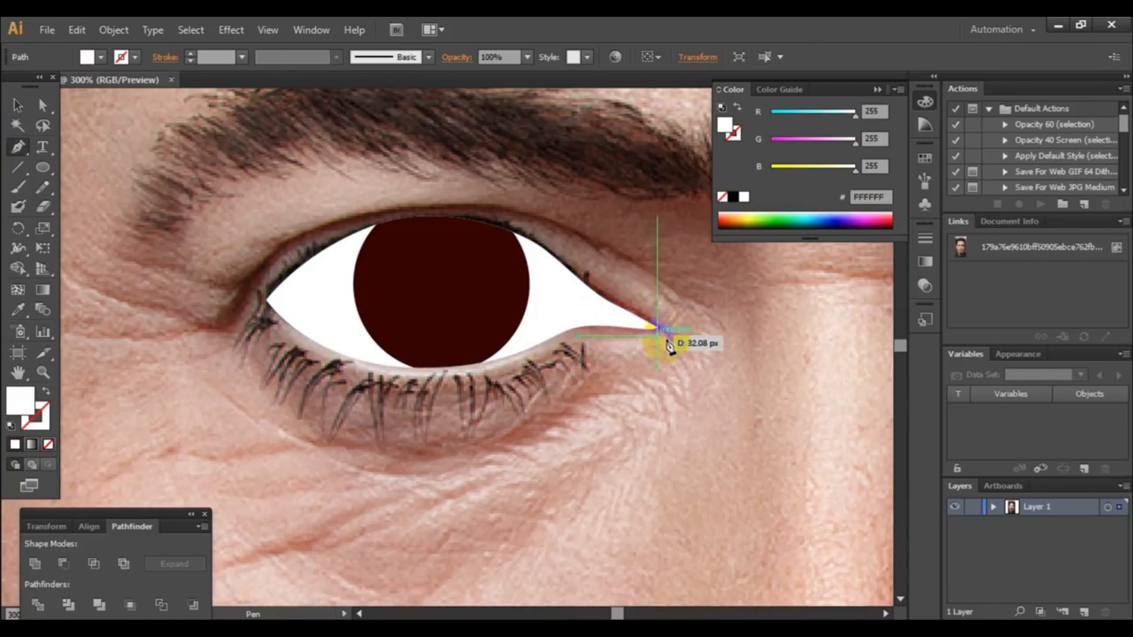
{"action": "left_click", "coordinate": [673, 340]}
{"action": "left_click_drag", "start_coordinate": [652, 310], "coordinate": [630, 299]}
{"action": "left_click", "coordinate": [537, 222]}
{"action": "left_click_drag", "start_coordinate": [536, 222], "coordinate": [527, 215]}
{"action": "left_click_drag", "start_coordinate": [400, 205], "coordinate": [308, 229]}
{"action": "key", "text": "ctrl+z"}
{"action": "mouse_move", "coordinate": [263, 299]}
{"action": "left_mouse_down"}
{"action": "mouse_move", "coordinate": [239, 331]}
{"action": "mouse_move", "coordinate": [234, 316]}
{"action": "mouse_move", "coordinate": [311, 340]}
{"action": "left_mouse_up"}
{"action": "key", "text": "ctrl+z"}
{"action": "left_click", "coordinate": [211, 334]}
Trace the eyeliner's lower edge along the lower lash line and close the path at the inner corner
{"action": "left_click", "coordinate": [47, 392]}
{"action": "left_click_drag", "start_coordinate": [415, 382], "coordinate": [458, 386]}
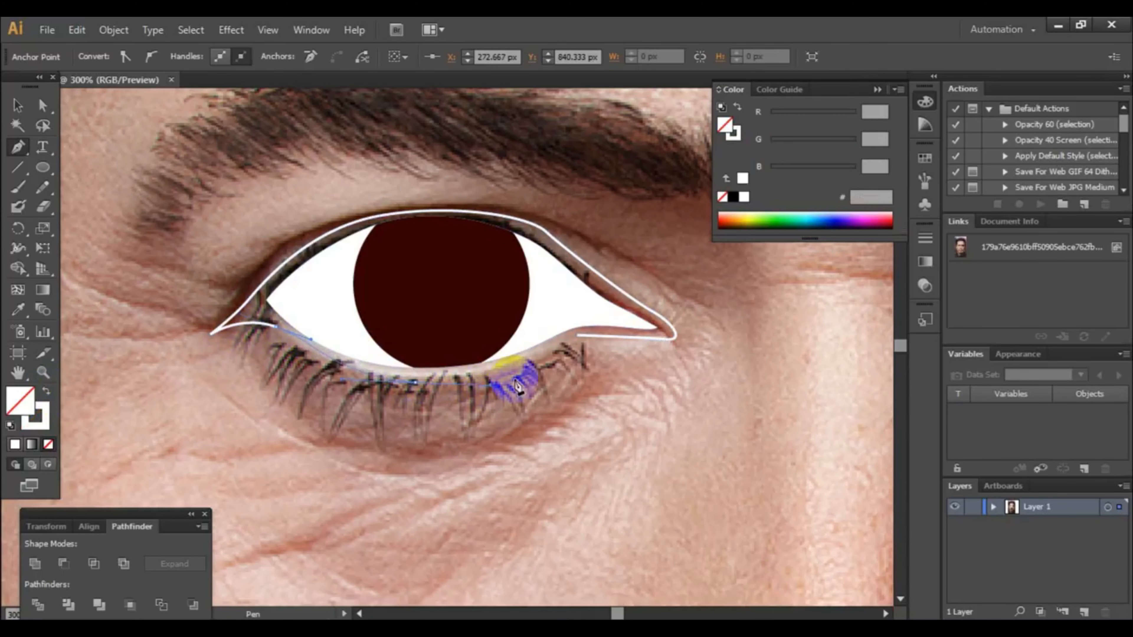
{"action": "left_click_drag", "start_coordinate": [578, 336], "coordinate": [614, 326]}
Fill the eyeliner shape with near-black 0C0C0C and send it behind the eye white and iris
{"action": "left_click", "coordinate": [46, 391]}
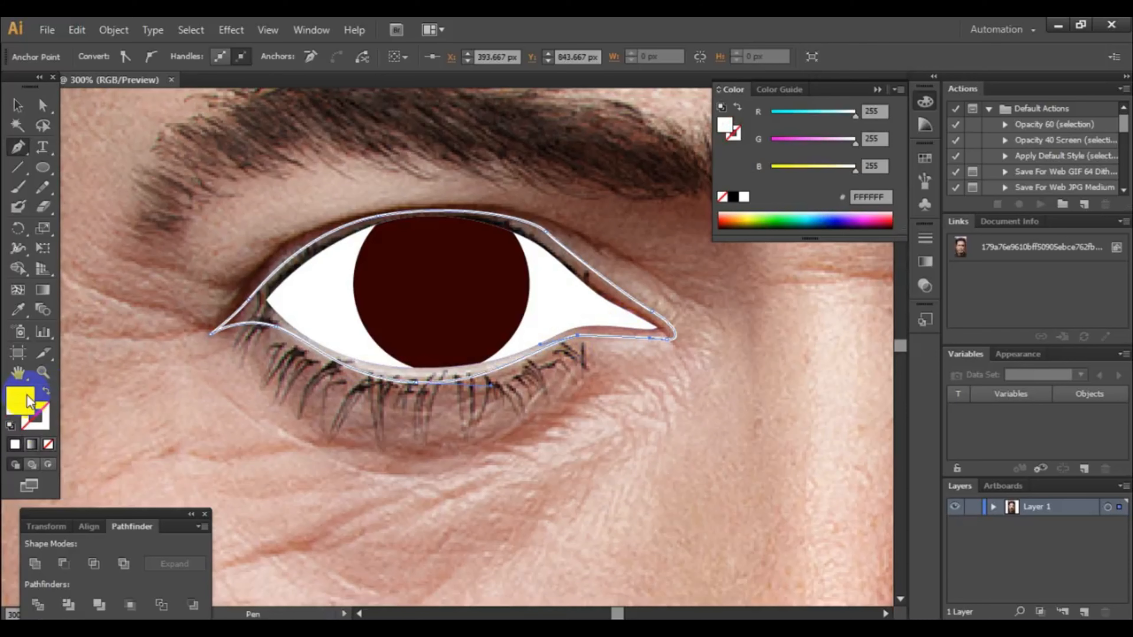
{"action": "double_click", "coordinate": [28, 401]}
{"action": "left_click_drag", "start_coordinate": [352, 377], "coordinate": [349, 421]}
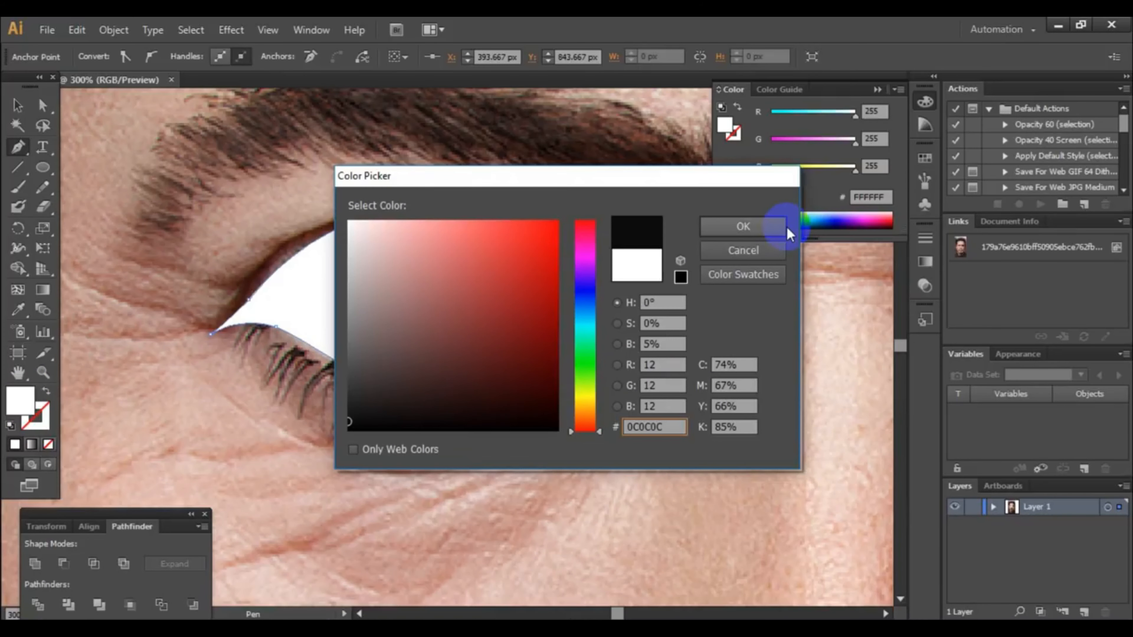
{"action": "left_click", "coordinate": [786, 228]}
{"action": "left_click", "coordinate": [17, 105]}
{"action": "left_click", "coordinate": [501, 139]}
{"action": "left_click", "coordinate": [458, 277]}
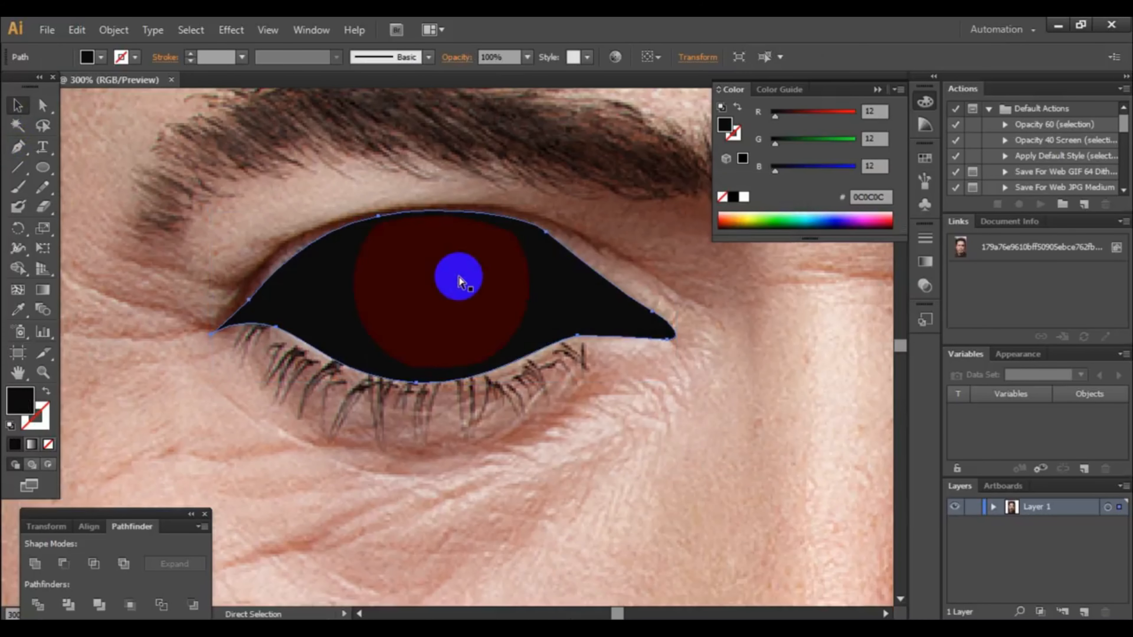
{"action": "key", "text": "ctrl+bracketleft"}
{"action": "left_click", "coordinate": [538, 196]}
Reshape the eyeliner's lower edge near the outer eye corner by moving its anchor point slightly
{"action": "left_click", "coordinate": [43, 105]}
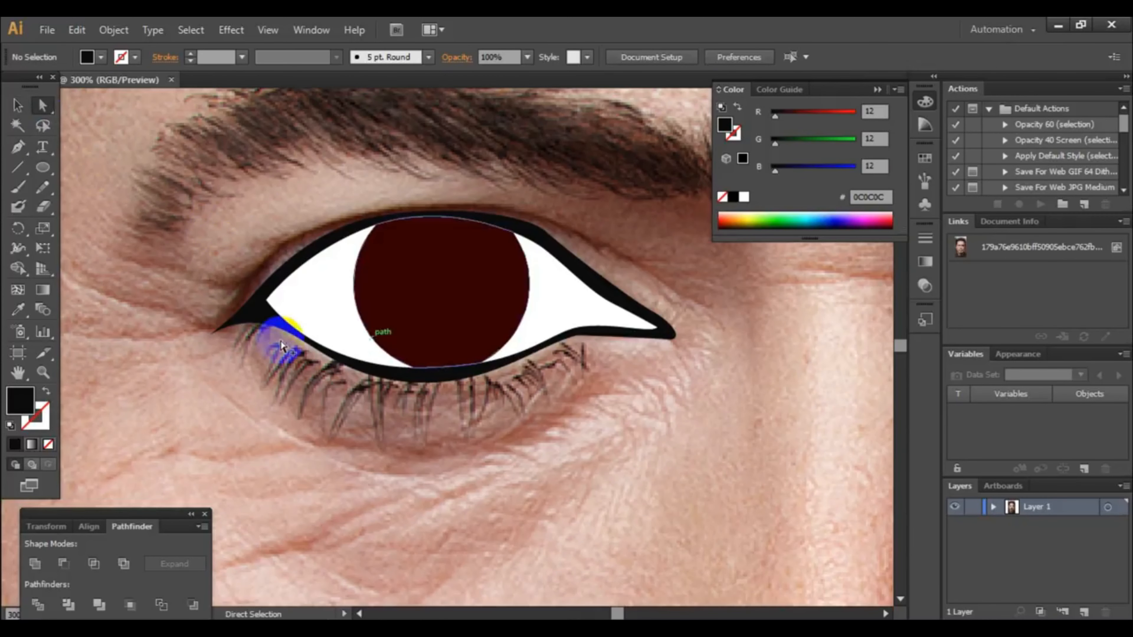
{"action": "scroll", "coordinate": [281, 342], "scroll_direction": "up", "scroll_amount": 2}
{"action": "left_click", "coordinate": [310, 327]}
{"action": "left_click", "coordinate": [273, 315]}
{"action": "left_click_drag", "start_coordinate": [273, 315], "coordinate": [286, 336]}
{"action": "left_click", "coordinate": [292, 406]}
{"action": "scroll", "coordinate": [287, 406], "scroll_direction": "down", "scroll_amount": 2}
Draw an open curved path with the Pen tool along the eyelid crease above the eyeliner, from the outer to the inner corner
{"action": "left_click", "coordinate": [17, 146]}
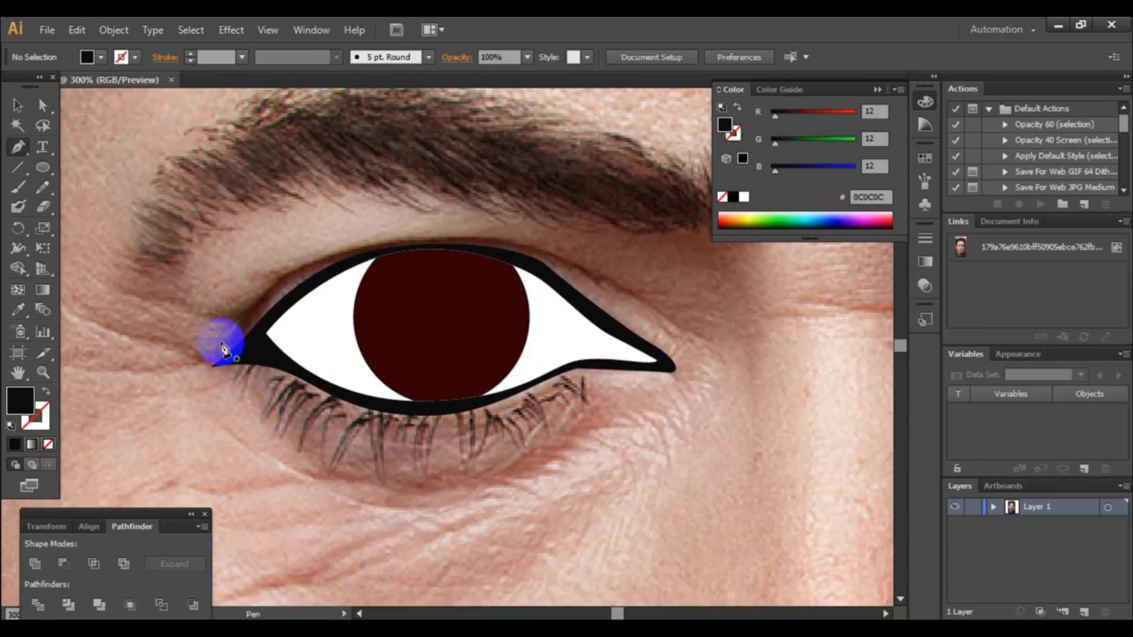
{"action": "left_click", "coordinate": [230, 334]}
{"action": "left_click_drag", "start_coordinate": [288, 269], "coordinate": [345, 251]}
{"action": "left_click_drag", "start_coordinate": [483, 236], "coordinate": [547, 243]}
{"action": "left_click_drag", "start_coordinate": [600, 284], "coordinate": [645, 308]}
{"action": "left_click_drag", "start_coordinate": [701, 337], "coordinate": [735, 351]}
{"action": "left_click", "coordinate": [18, 105]}
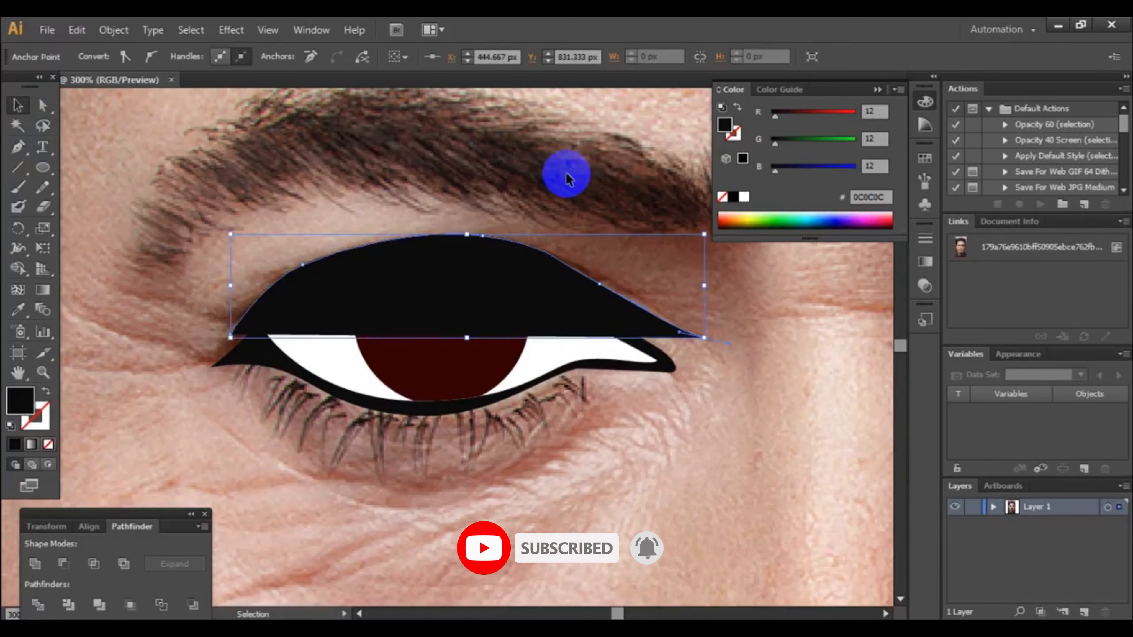
{"action": "left_click", "coordinate": [561, 186]}
Change the eyelid crease path to a black stroke with no fill and set its stroke weight to 4 pt
{"action": "left_click", "coordinate": [511, 245]}
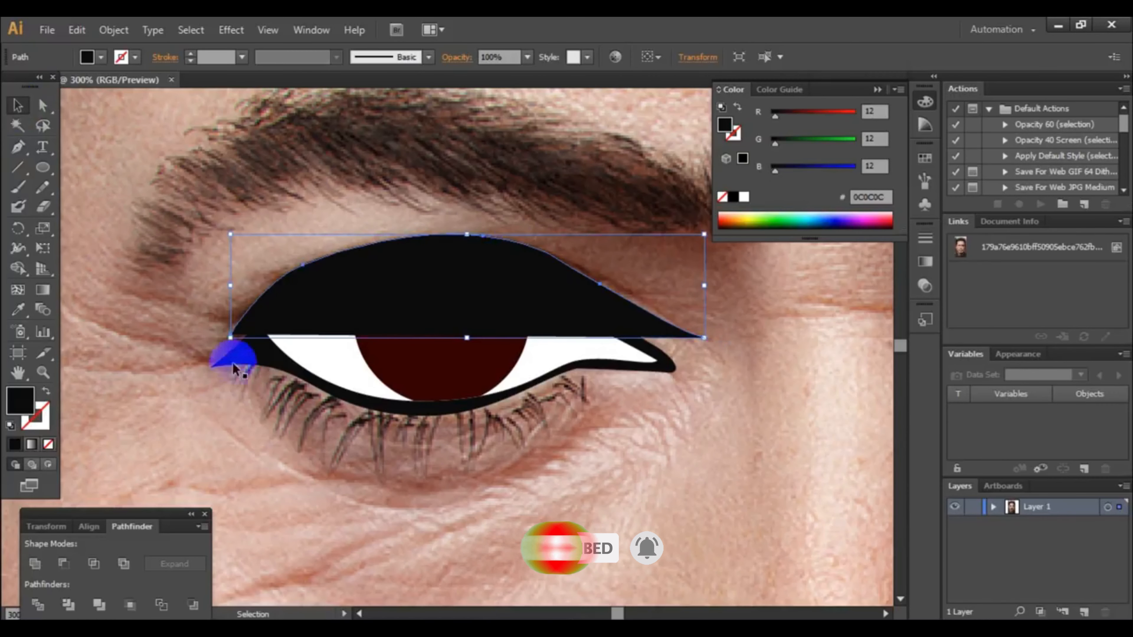
{"action": "left_click", "coordinate": [47, 393]}
{"action": "left_click", "coordinate": [571, 243]}
{"action": "left_click", "coordinate": [582, 268]}
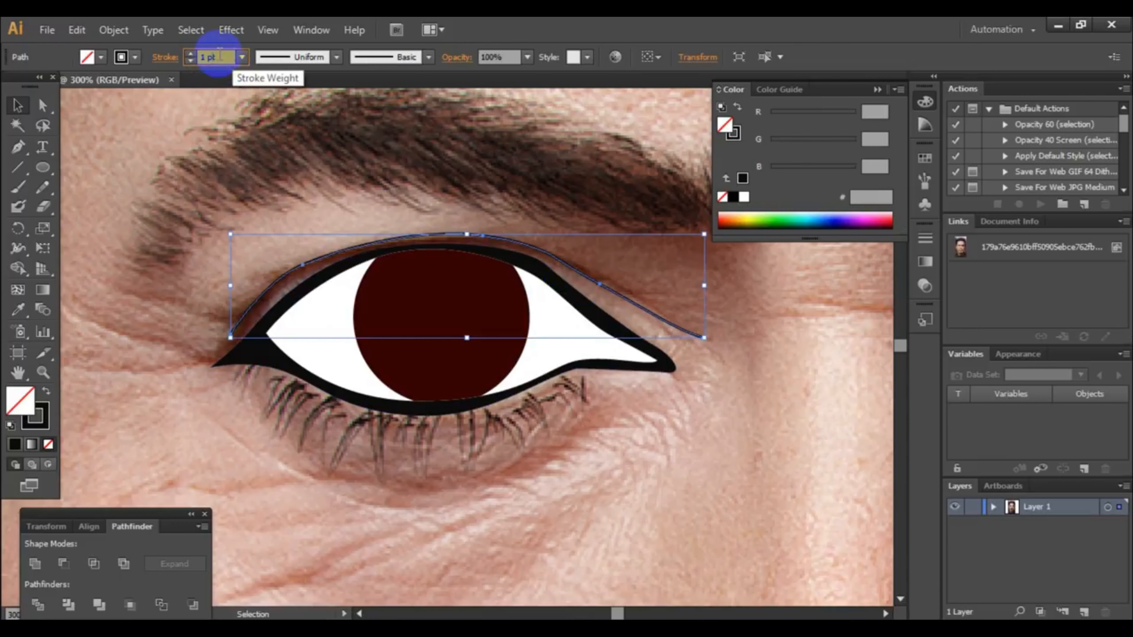
{"action": "type", "text": "4"}
{"action": "key", "text": "Return"}
{"action": "left_click", "coordinate": [241, 57]}
{"action": "left_click", "coordinate": [367, 152]}
{"action": "left_click", "coordinate": [546, 248]}
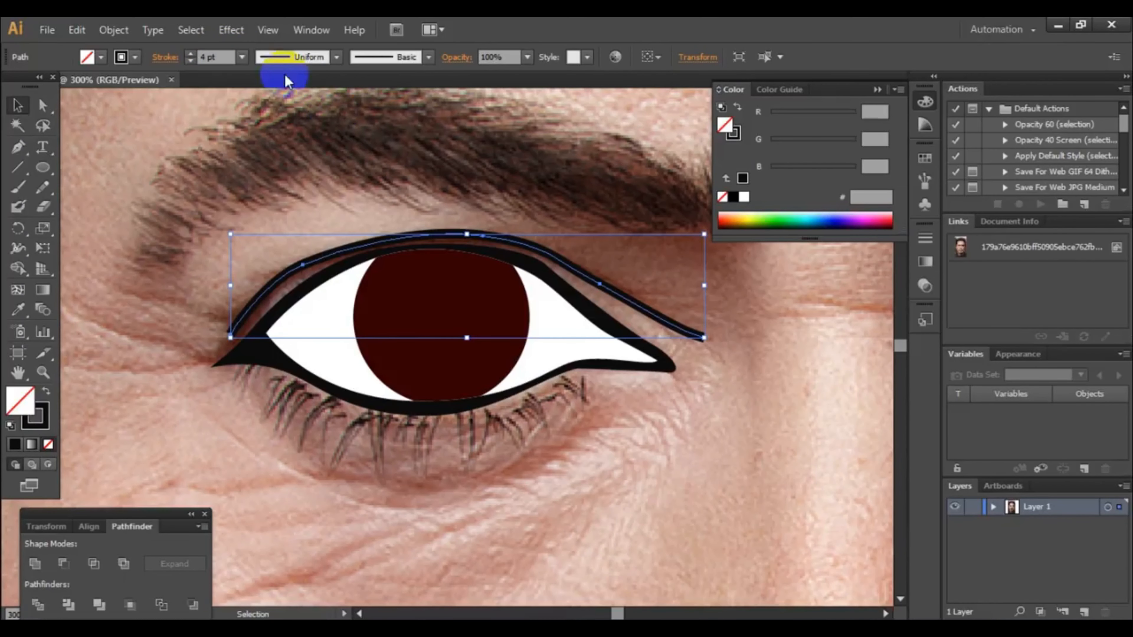
Apply the width profile that tapers at both ends to the eyelid crease stroke
{"action": "left_click", "coordinate": [286, 57]}
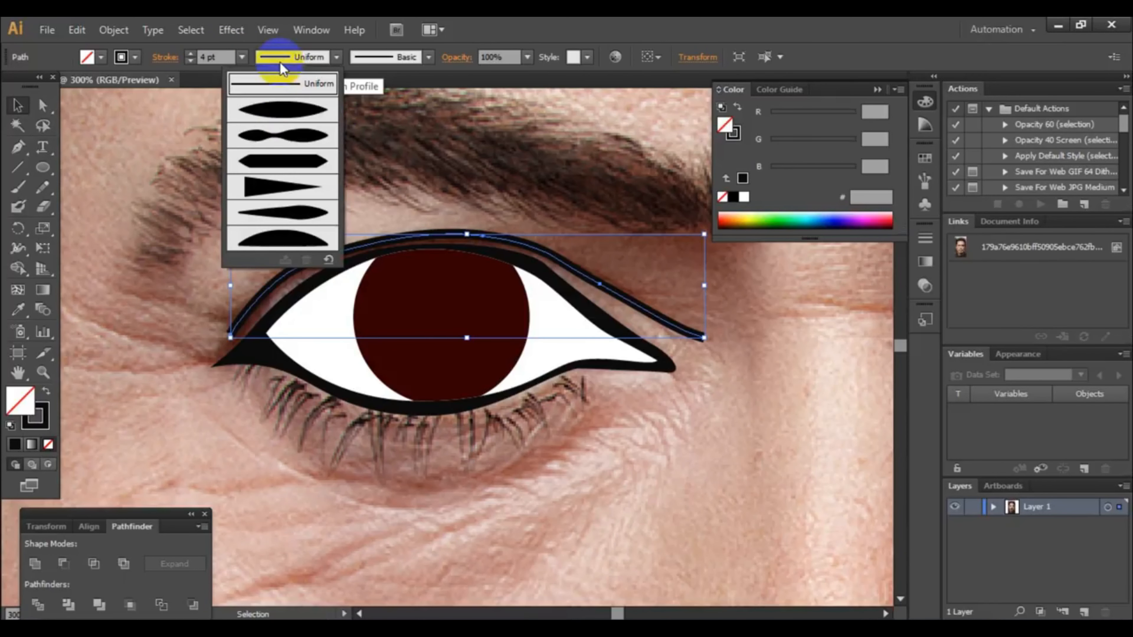
{"action": "left_click", "coordinate": [310, 115]}
{"action": "left_click", "coordinate": [710, 335]}
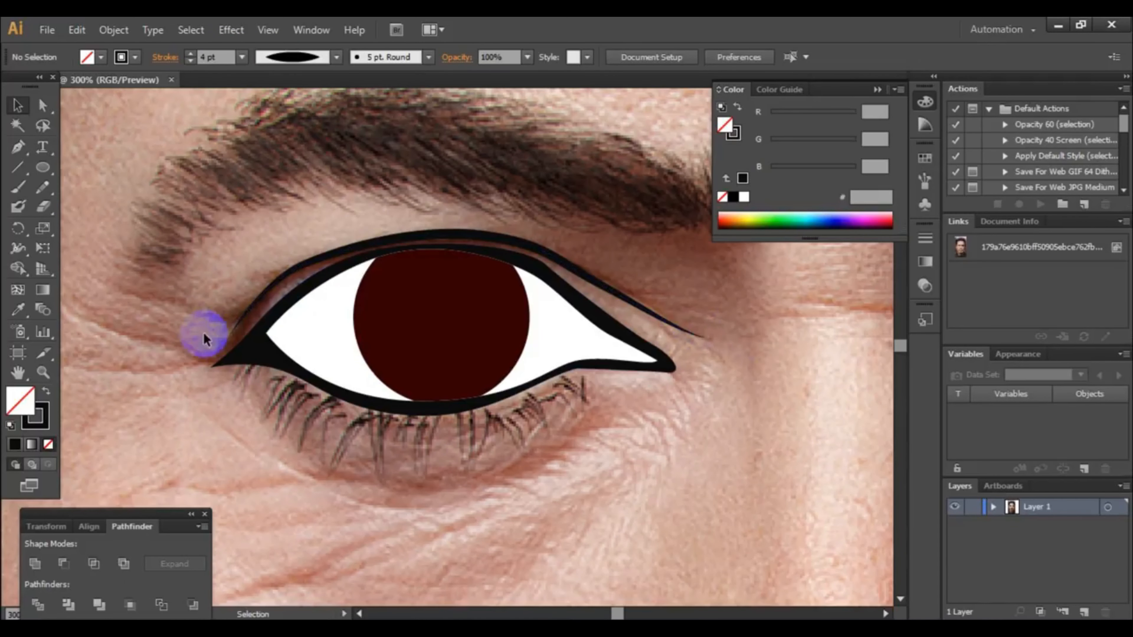
Draw a circular pupil inside the iris, fill it with 070000 and move it to the iris centre
{"action": "left_click", "coordinate": [455, 309]}
{"action": "left_click", "coordinate": [40, 177]}
{"action": "left_click_drag", "start_coordinate": [36, 173], "coordinate": [73, 209]}
{"action": "scroll", "coordinate": [427, 314], "scroll_direction": "up", "scroll_amount": 2}
{"action": "mouse_move", "coordinate": [407, 254]}
{"action": "left_mouse_down"}
{"action": "mouse_move", "coordinate": [506, 403]}
{"action": "mouse_move", "coordinate": [556, 426]}
{"action": "left_mouse_up"}
{"action": "left_click", "coordinate": [17, 106]}
{"action": "double_click", "coordinate": [21, 401]}
{"action": "left_click", "coordinate": [714, 222]}
{"action": "left_click_drag", "start_coordinate": [496, 289], "coordinate": [479, 344]}
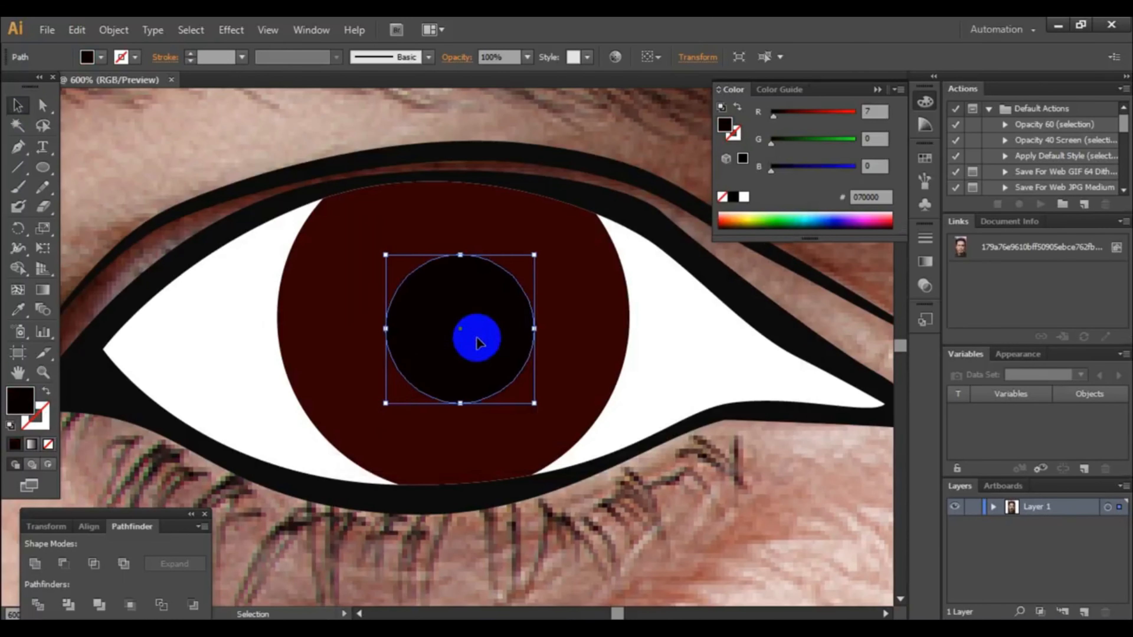
Add a small circular highlight on the pupil and fill it with white sampled from the eye white
{"action": "left_click", "coordinate": [42, 167]}
{"action": "left_click_drag", "start_coordinate": [481, 247], "coordinate": [523, 322]}
{"action": "left_click", "coordinate": [11, 111]}
{"action": "left_click", "coordinate": [16, 308]}
{"action": "left_click", "coordinate": [266, 341]}
{"action": "left_click", "coordinate": [11, 106]}
Examine the finished eye drawing against the whole face and the other eye in the photo
{"action": "scroll", "coordinate": [495, 325], "scroll_direction": "down", "scroll_amount": 4}
{"action": "left_click", "coordinate": [450, 431]}
{"action": "scroll", "coordinate": [375, 420], "scroll_direction": "down", "scroll_amount": 3}
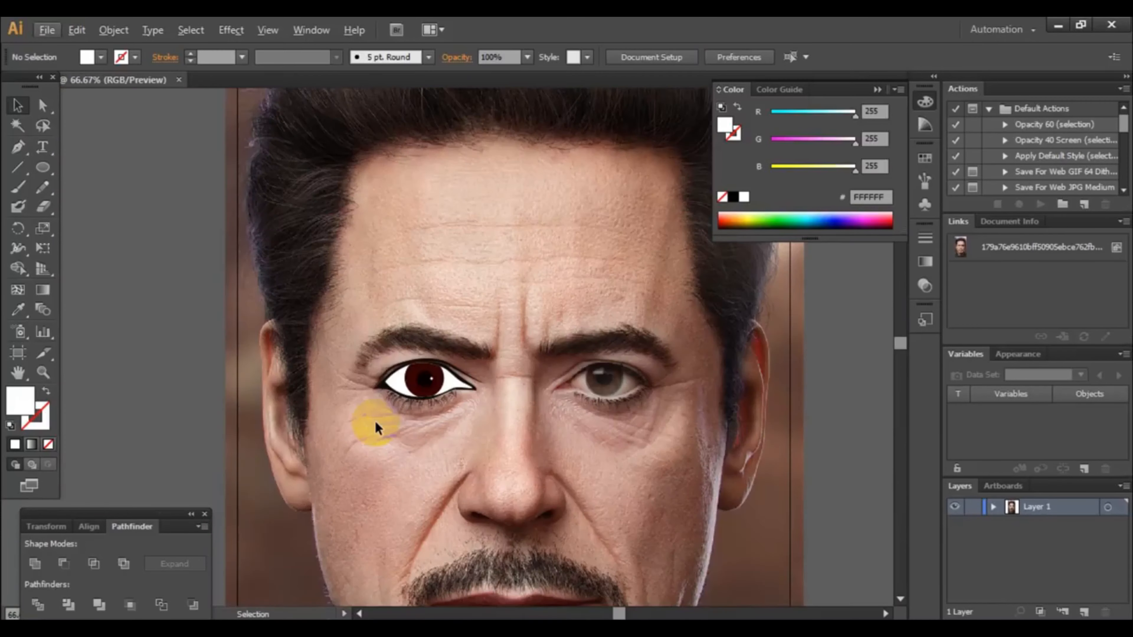
{"action": "scroll", "coordinate": [401, 401], "scroll_direction": "down", "scroll_amount": 3}
{"action": "scroll", "coordinate": [435, 232], "scroll_direction": "up", "scroll_amount": 4}
{"action": "scroll", "coordinate": [419, 296], "scroll_direction": "down", "scroll_amount": 1}
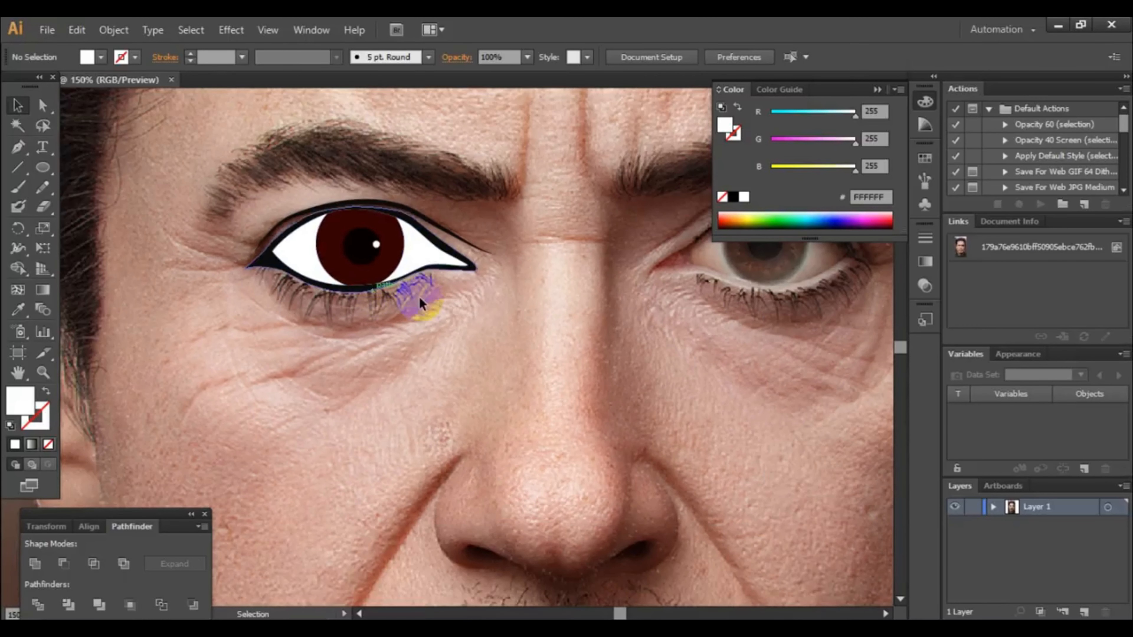
{"action": "scroll", "coordinate": [395, 318], "scroll_direction": "down", "scroll_amount": 1}
Recolour the drawn iris with brown 5D402D sampled from the iris of the photo's other eye
{"action": "left_click_drag", "start_coordinate": [351, 298], "coordinate": [345, 289]}
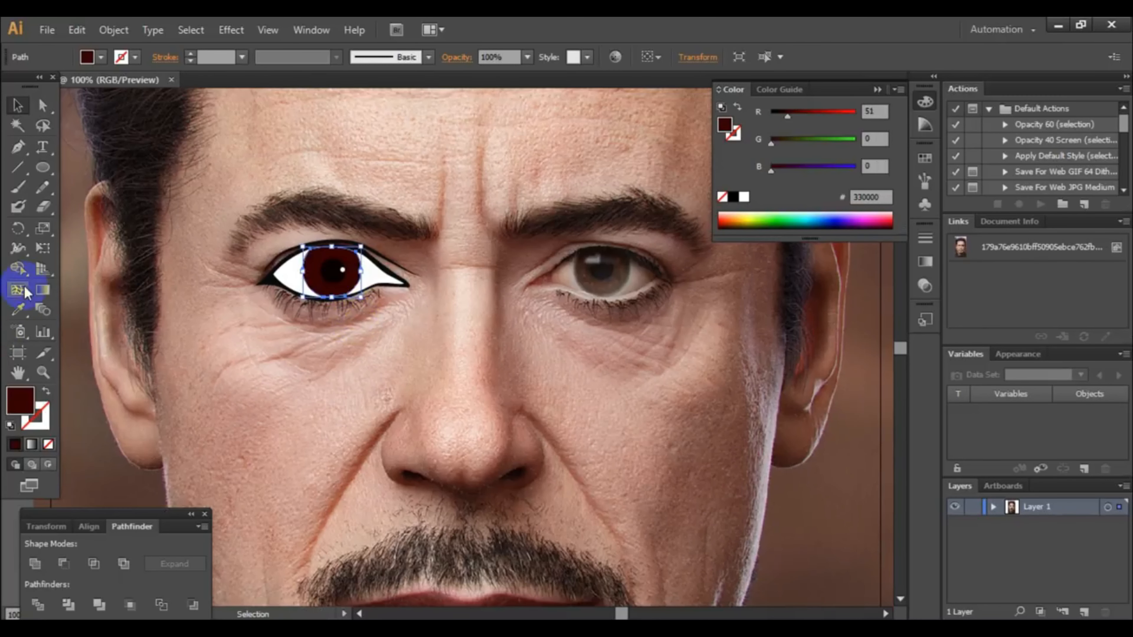
{"action": "left_click", "coordinate": [18, 310]}
{"action": "scroll", "coordinate": [586, 268], "scroll_direction": "up", "scroll_amount": 1}
{"action": "left_click", "coordinate": [604, 319]}
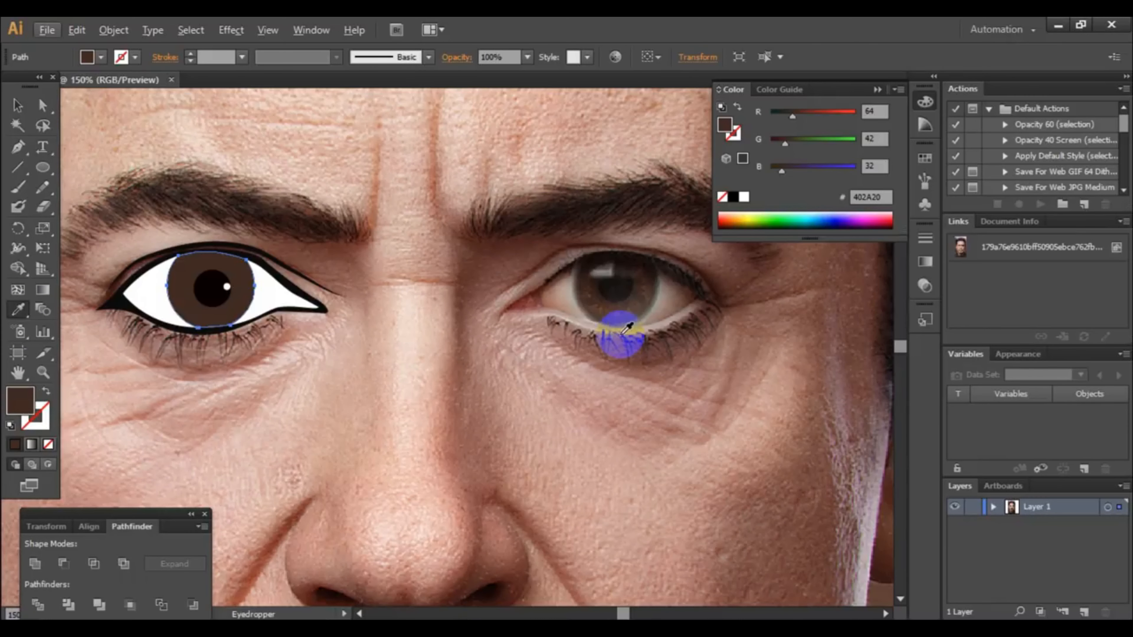
{"action": "left_click", "coordinate": [17, 107]}
{"action": "left_click", "coordinate": [476, 253]}
{"action": "left_click", "coordinate": [240, 298]}
{"action": "left_click", "coordinate": [18, 309]}
{"action": "left_click", "coordinate": [606, 305]}
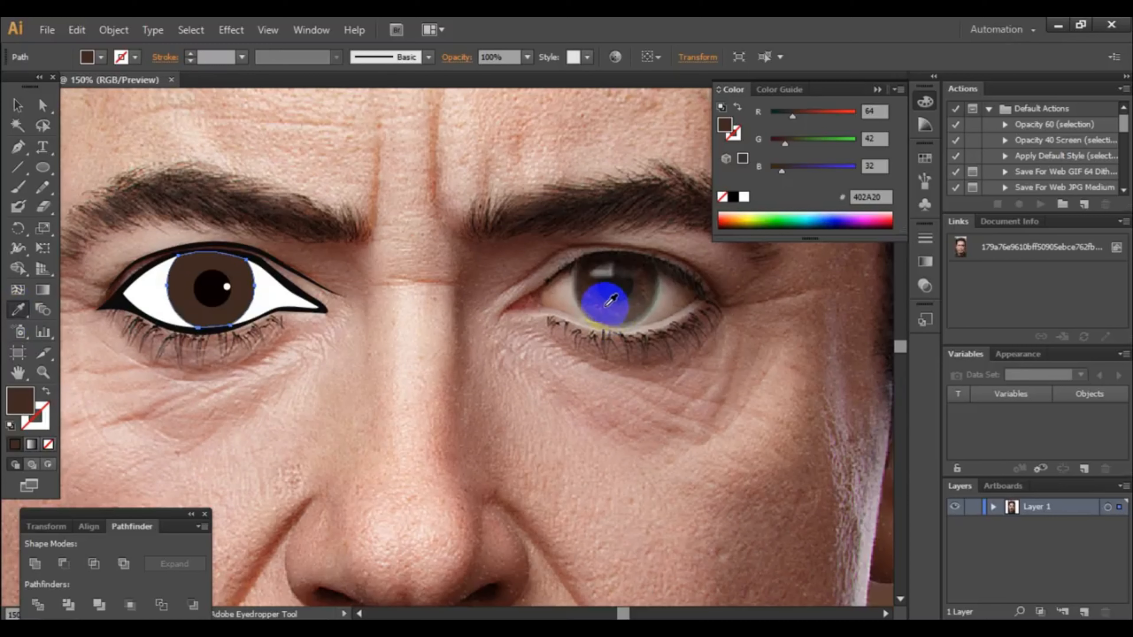
{"action": "left_click", "coordinate": [598, 306]}
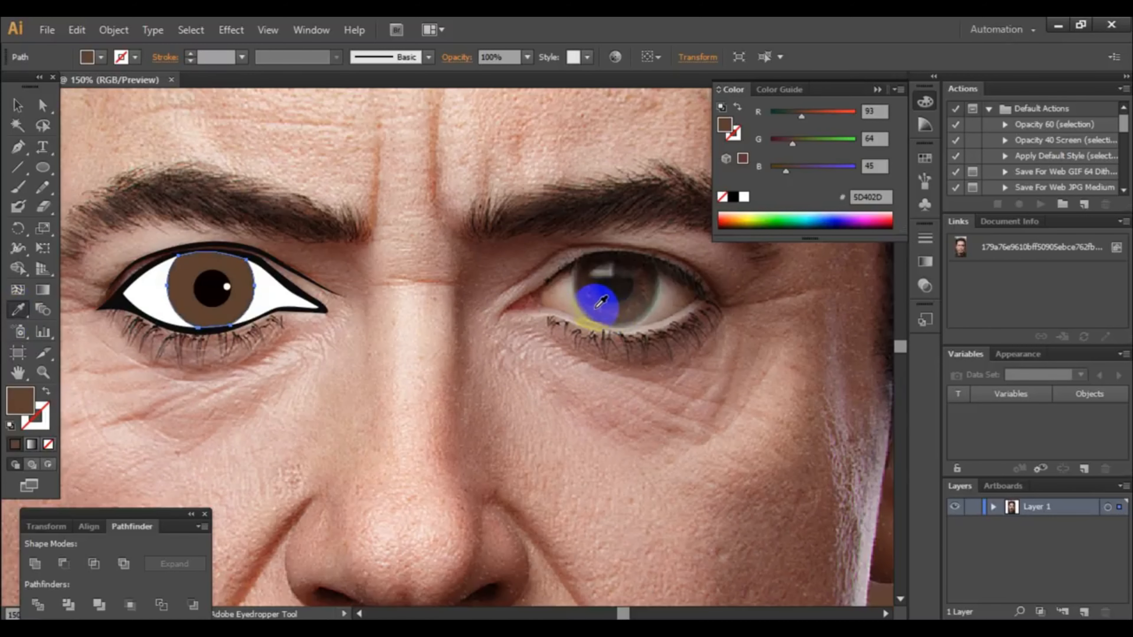
Select all the drawn eye parts, including the eyeliner and eyelid crease, and group them into one object
{"action": "left_click", "coordinate": [17, 107]}
{"action": "left_click", "coordinate": [434, 467]}
{"action": "scroll", "coordinate": [560, 314], "scroll_direction": "down", "scroll_amount": 2}
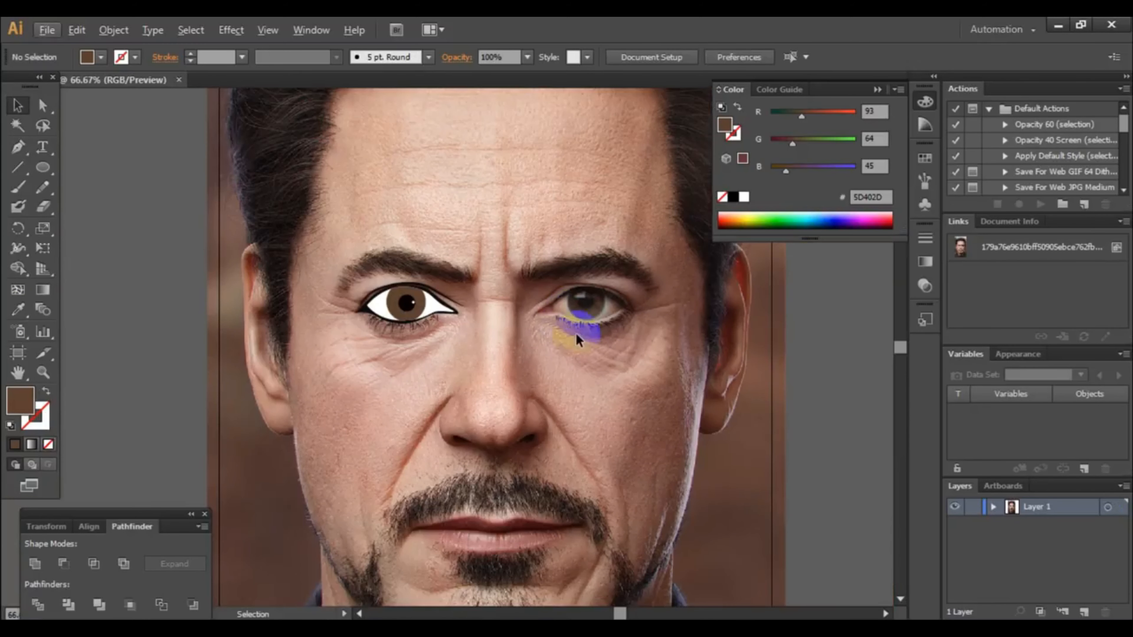
{"action": "scroll", "coordinate": [433, 347], "scroll_direction": "up", "scroll_amount": 2}
{"action": "scroll", "coordinate": [375, 308], "scroll_direction": "up", "scroll_amount": 2}
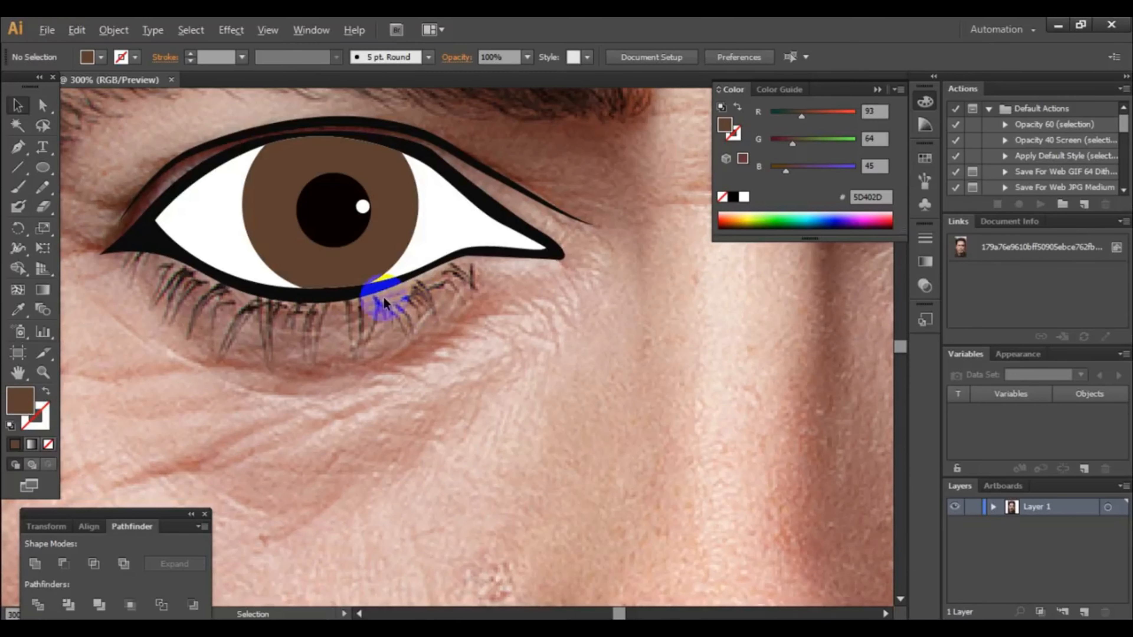
{"action": "scroll", "coordinate": [428, 339], "scroll_direction": "down", "scroll_amount": 4}
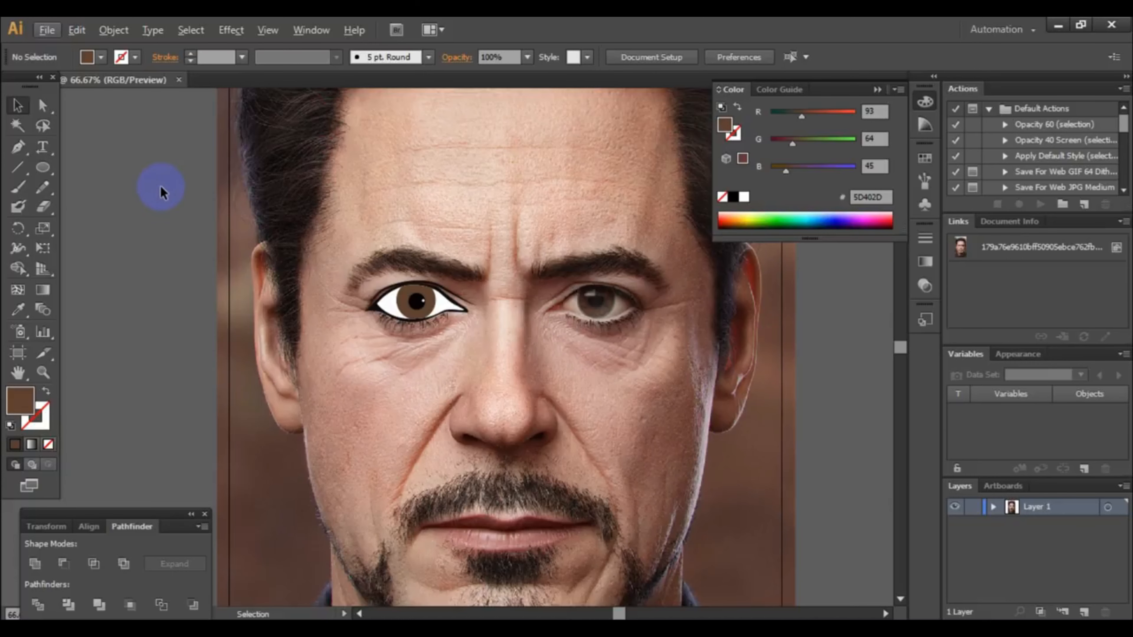
{"action": "left_click_drag", "start_coordinate": [305, 238], "coordinate": [497, 357]}
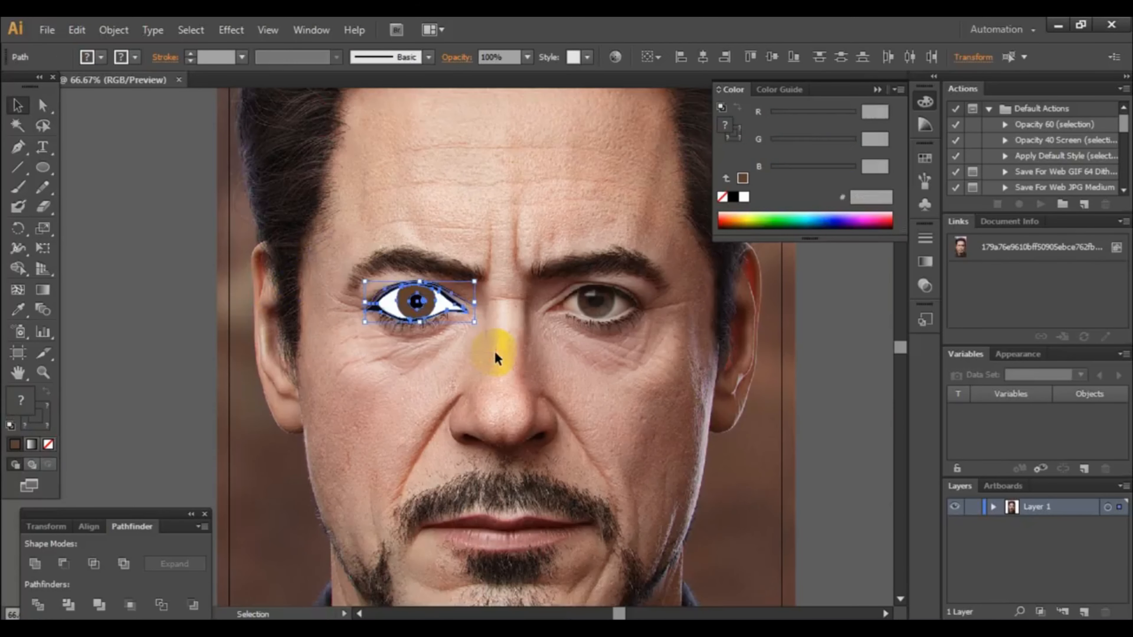
{"action": "scroll", "coordinate": [419, 313], "scroll_direction": "up", "scroll_amount": 2}
{"action": "left_click", "coordinate": [604, 404]}
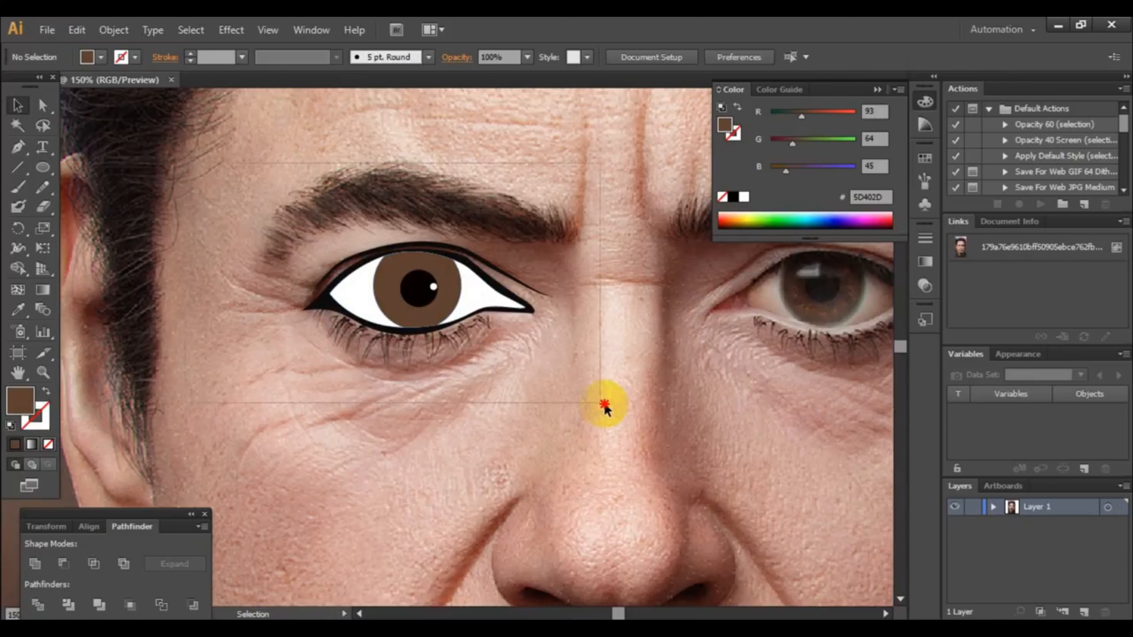
{"action": "left_click_drag", "start_coordinate": [605, 404], "coordinate": [607, 404]}
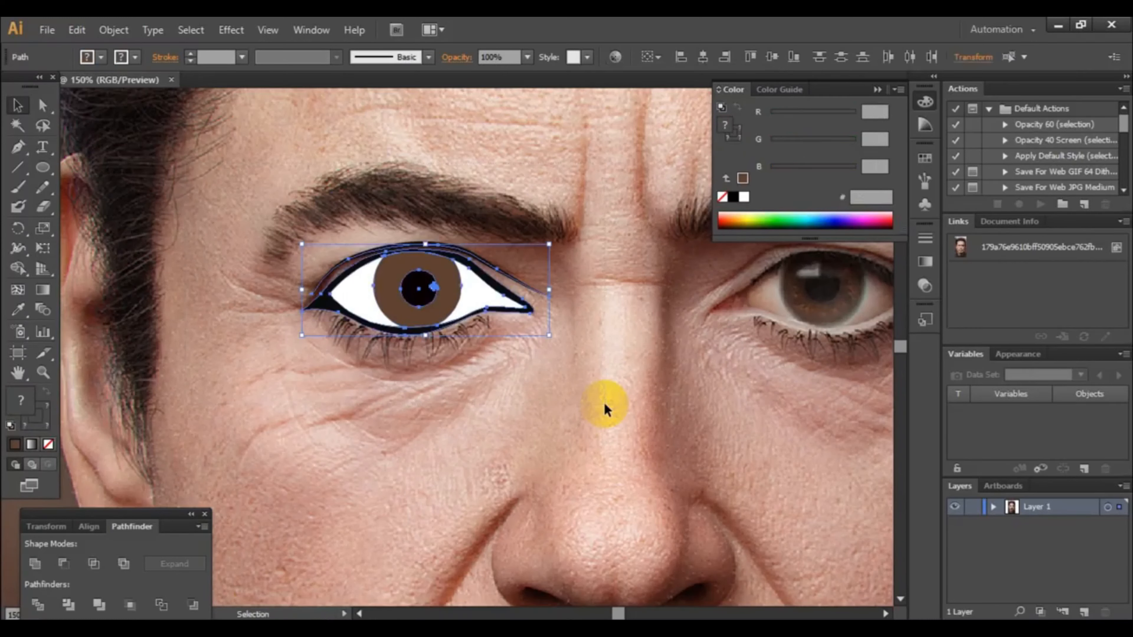
{"action": "right_click", "coordinate": [377, 268]}
{"action": "left_click", "coordinate": [452, 372]}
{"action": "left_click", "coordinate": [493, 363]}
Try moving the grouped eye as one object and undo the moves
{"action": "left_click_drag", "start_coordinate": [466, 268], "coordinate": [503, 375]}
{"action": "left_click_drag", "start_coordinate": [456, 413], "coordinate": [491, 391]}
{"action": "key", "text": "ctrl+z"}
{"action": "key", "text": "ctrl+z"}
{"action": "left_click", "coordinate": [524, 396]}
{"action": "left_click", "coordinate": [462, 300]}
{"action": "key", "text": "ctrl+z"}
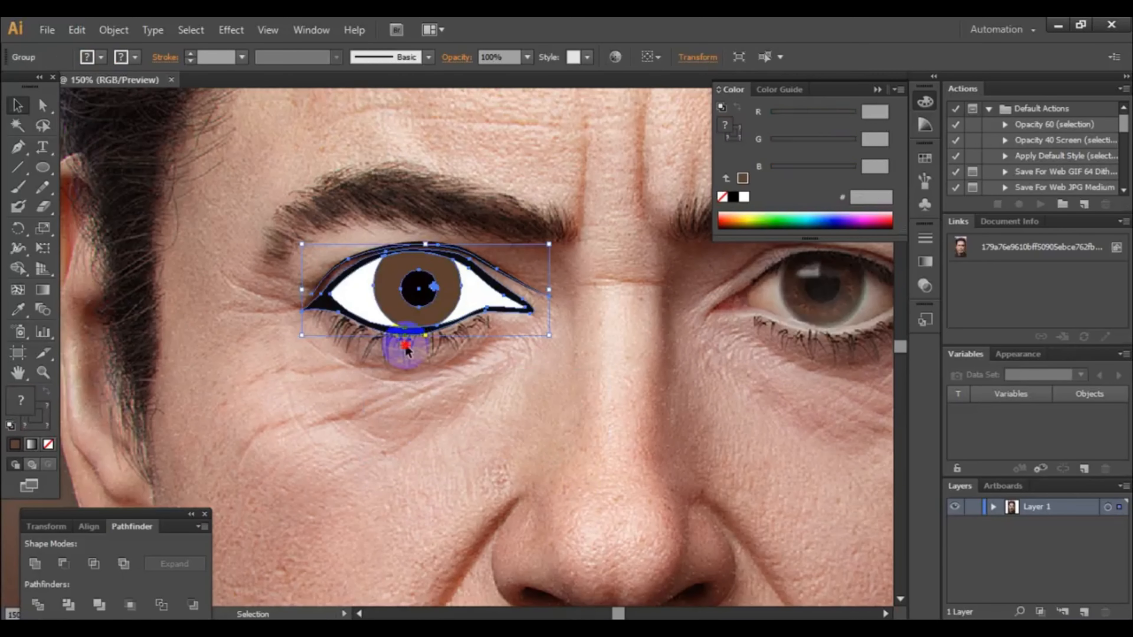
Reflect a copy of the eye group across the vertical axis and place it over the photo's other eye
{"action": "left_click", "coordinate": [406, 347]}
{"action": "scroll", "coordinate": [658, 308], "scroll_direction": "down", "scroll_amount": 1}
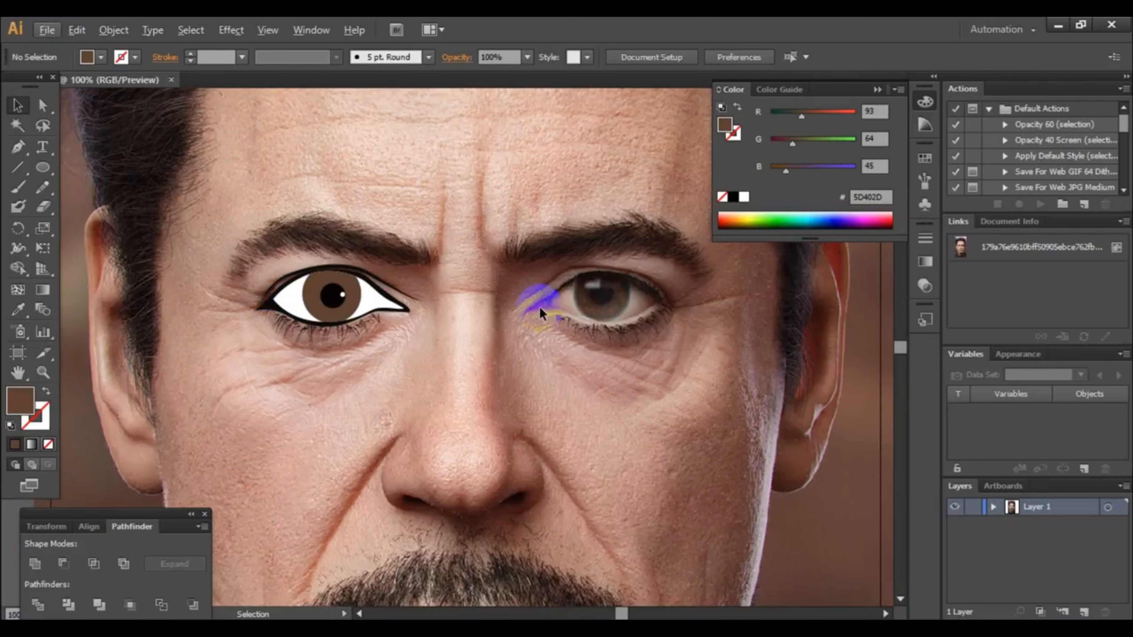
{"action": "right_click", "coordinate": [328, 292]}
{"action": "mouse_move", "coordinate": [387, 417]}
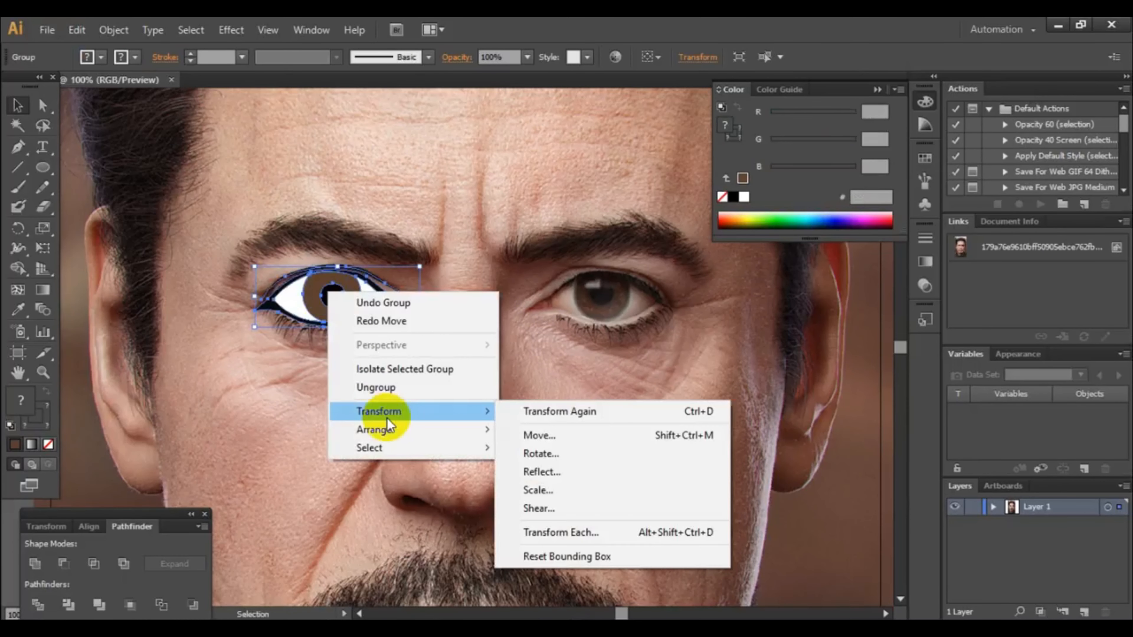
{"action": "left_click", "coordinate": [541, 470]}
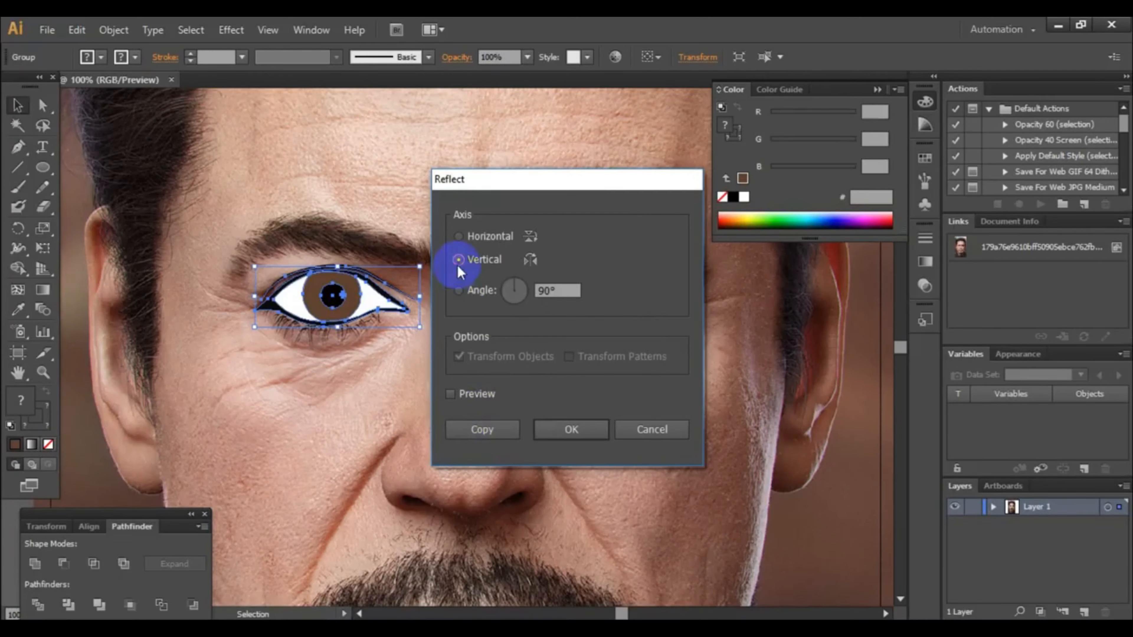
{"action": "left_click", "coordinate": [488, 430]}
{"action": "left_click_drag", "start_coordinate": [332, 297], "coordinate": [612, 309]}
{"action": "left_click", "coordinate": [454, 354]}
Examine the placement of both drawn eyes on the face, from the full portrait and close up
{"action": "scroll", "coordinate": [453, 354], "scroll_direction": "down", "scroll_amount": 3}
{"action": "scroll", "coordinate": [453, 354], "scroll_direction": "down", "scroll_amount": 2}
{"action": "scroll", "coordinate": [506, 215], "scroll_direction": "up", "scroll_amount": 1}
{"action": "left_click", "coordinate": [489, 235]}
{"action": "scroll", "coordinate": [339, 329], "scroll_direction": "up", "scroll_amount": 3}
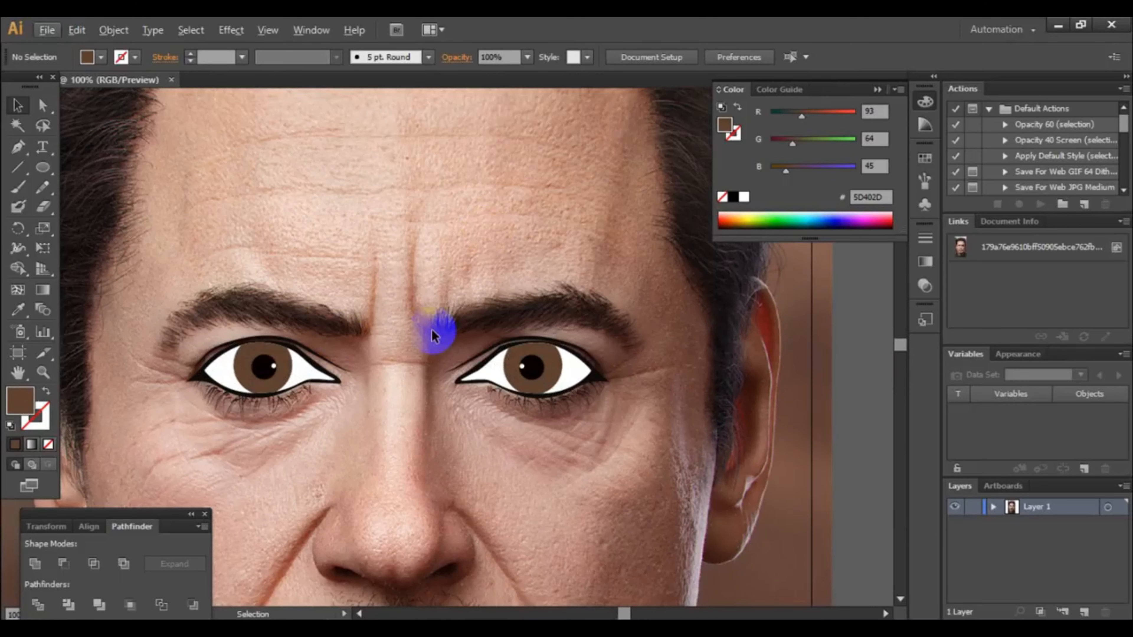
{"action": "scroll", "coordinate": [431, 328], "scroll_direction": "down", "scroll_amount": 2}
{"action": "left_click", "coordinate": [422, 288]}
{"action": "scroll", "coordinate": [268, 375], "scroll_direction": "up", "scroll_amount": 3}
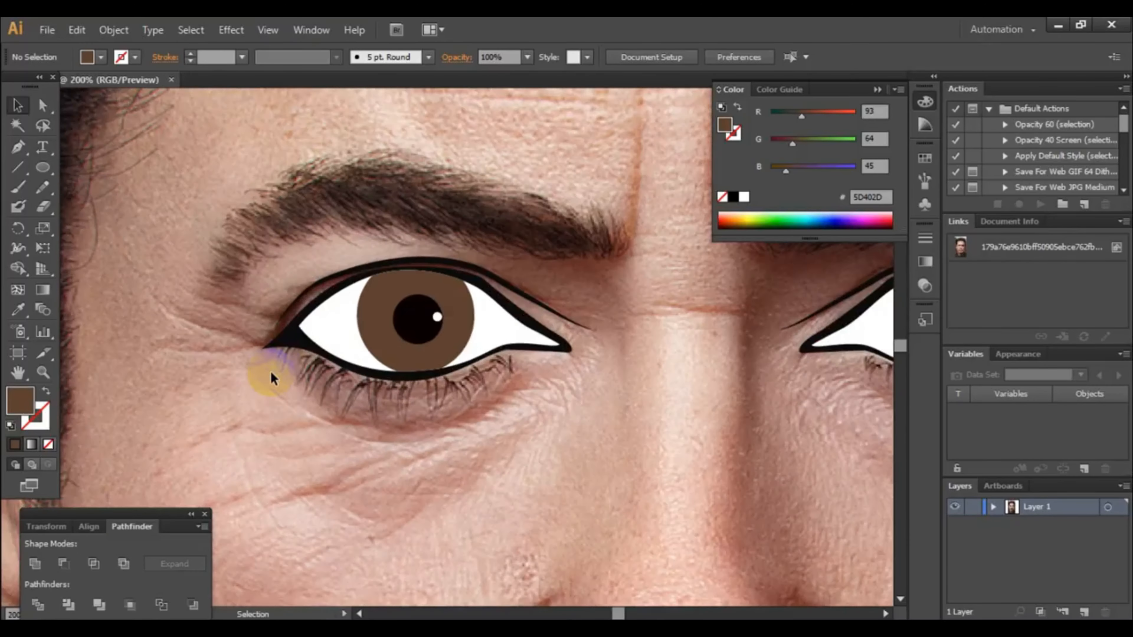
{"action": "scroll", "coordinate": [263, 354], "scroll_direction": "down", "scroll_amount": 2}
Start an eyebrow outline with the Pen tool, using no fill and a brown stroke, tracing hair-like notches at its inner end
{"action": "left_click", "coordinate": [17, 147]}
{"action": "scroll", "coordinate": [299, 324], "scroll_direction": "up", "scroll_amount": 2}
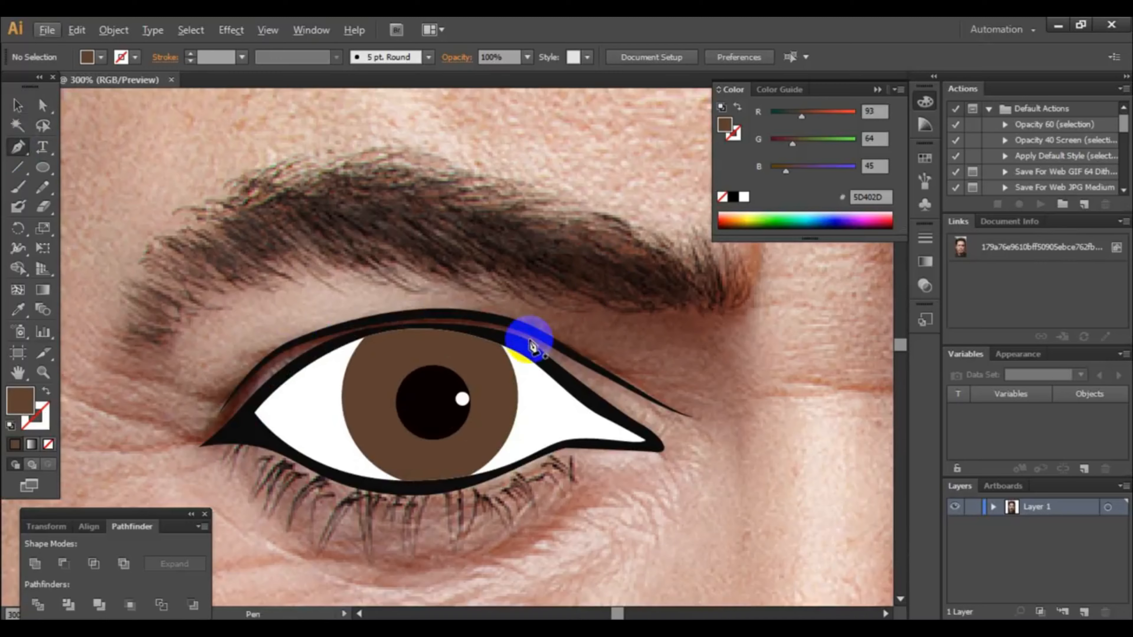
{"action": "scroll", "coordinate": [524, 337], "scroll_direction": "down", "scroll_amount": 1}
{"action": "scroll", "coordinate": [660, 328], "scroll_direction": "up", "scroll_amount": 2}
{"action": "left_click_drag", "start_coordinate": [632, 236], "coordinate": [571, 177]}
{"action": "left_click", "coordinate": [47, 395]}
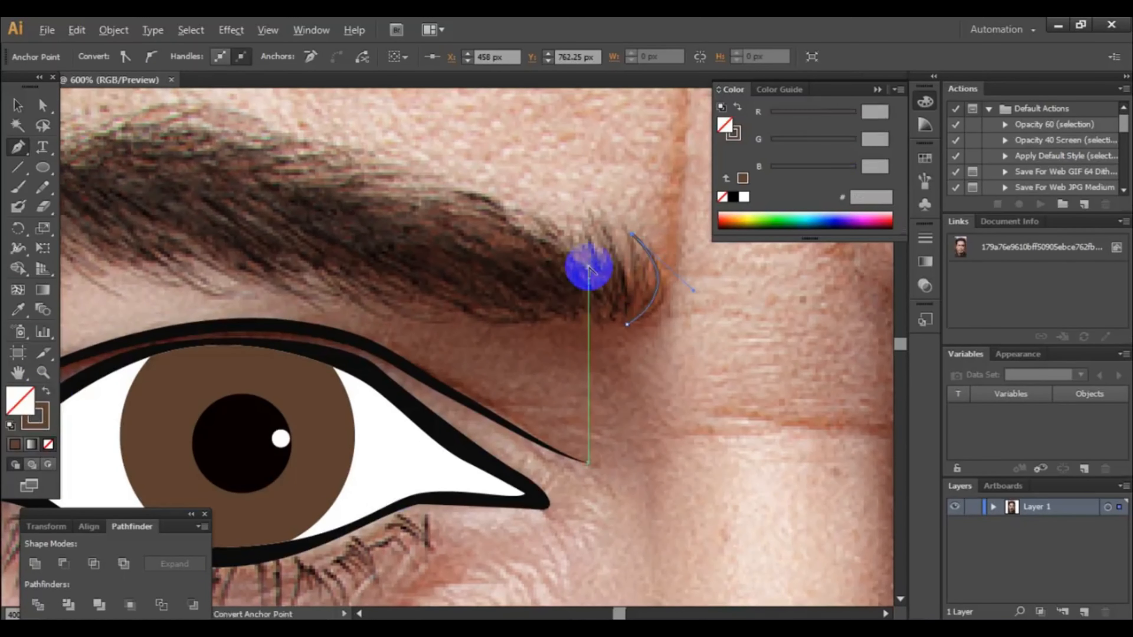
{"action": "scroll", "coordinate": [587, 263], "scroll_direction": "up", "scroll_amount": 1}
{"action": "left_click_drag", "start_coordinate": [652, 275], "coordinate": [653, 275]}
{"action": "left_click", "coordinate": [656, 250]}
{"action": "scroll", "coordinate": [606, 329], "scroll_direction": "down", "scroll_amount": 2}
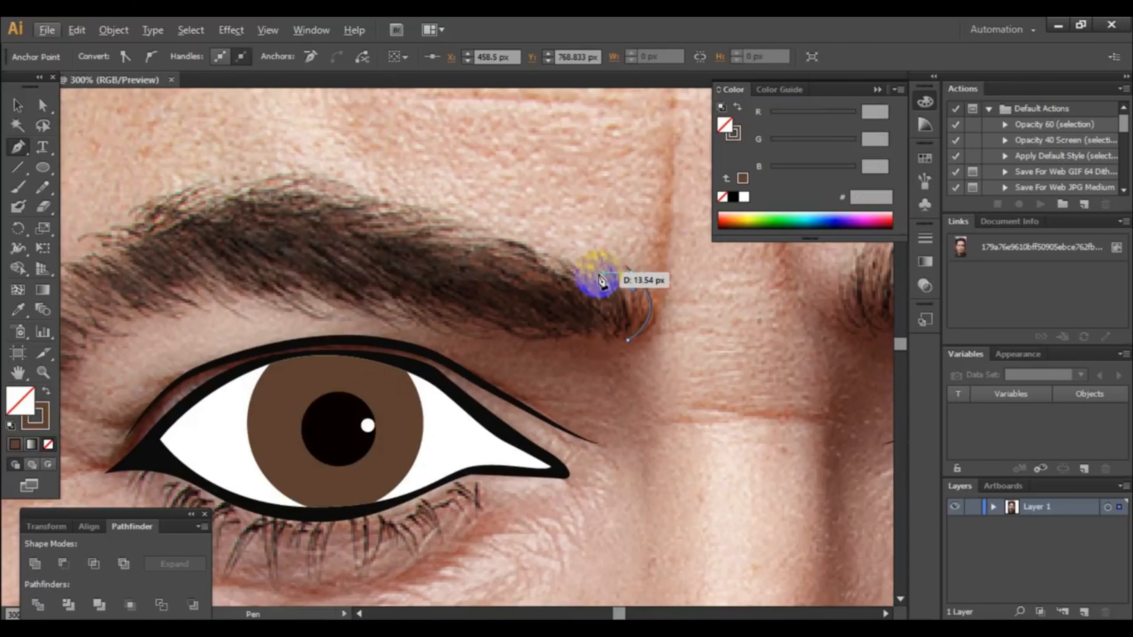
{"action": "scroll", "coordinate": [602, 285], "scroll_direction": "up", "scroll_amount": 1}
{"action": "left_click_drag", "start_coordinate": [550, 238], "coordinate": [550, 238]}
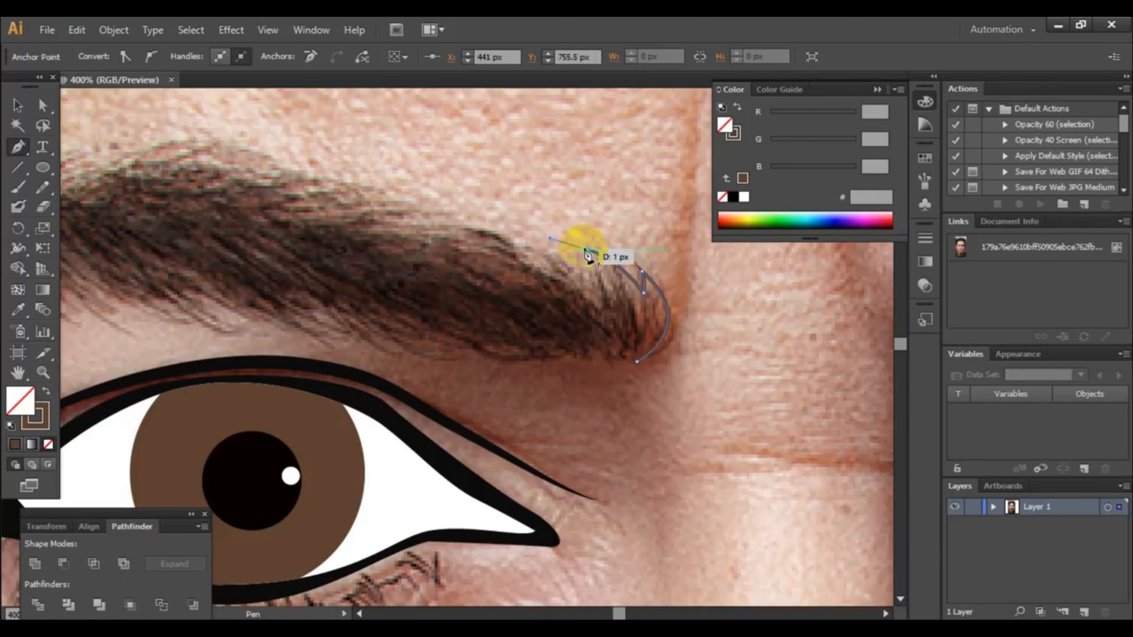
{"action": "left_click", "coordinate": [601, 270]}
Trace the eyebrow's upper edge with curved segments from the inner end over the arch towards the outer tail
{"action": "scroll", "coordinate": [504, 249], "scroll_direction": "down", "scroll_amount": 1}
{"action": "scroll", "coordinate": [463, 234], "scroll_direction": "left", "scroll_amount": 1}
{"action": "left_click_drag", "start_coordinate": [439, 210], "coordinate": [351, 171]}
{"action": "scroll", "coordinate": [414, 248], "scroll_direction": "left", "scroll_amount": 2}
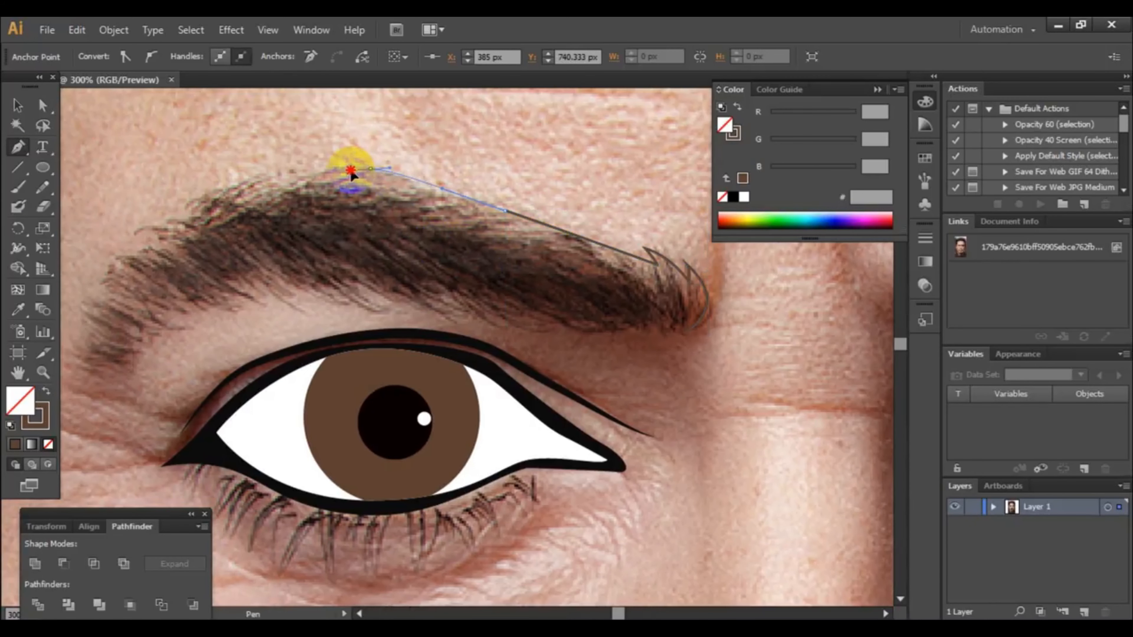
{"action": "scroll", "coordinate": [308, 205], "scroll_direction": "left", "scroll_amount": 2}
{"action": "left_click_drag", "start_coordinate": [284, 208], "coordinate": [359, 192]}
{"action": "left_click_drag", "start_coordinate": [196, 265], "coordinate": [172, 279]}
{"action": "left_click_drag", "start_coordinate": [164, 343], "coordinate": [154, 367]}
{"action": "key", "text": "ctrl+z"}
{"action": "key", "text": "ctrl+z"}
{"action": "key", "text": "ctrl+z"}
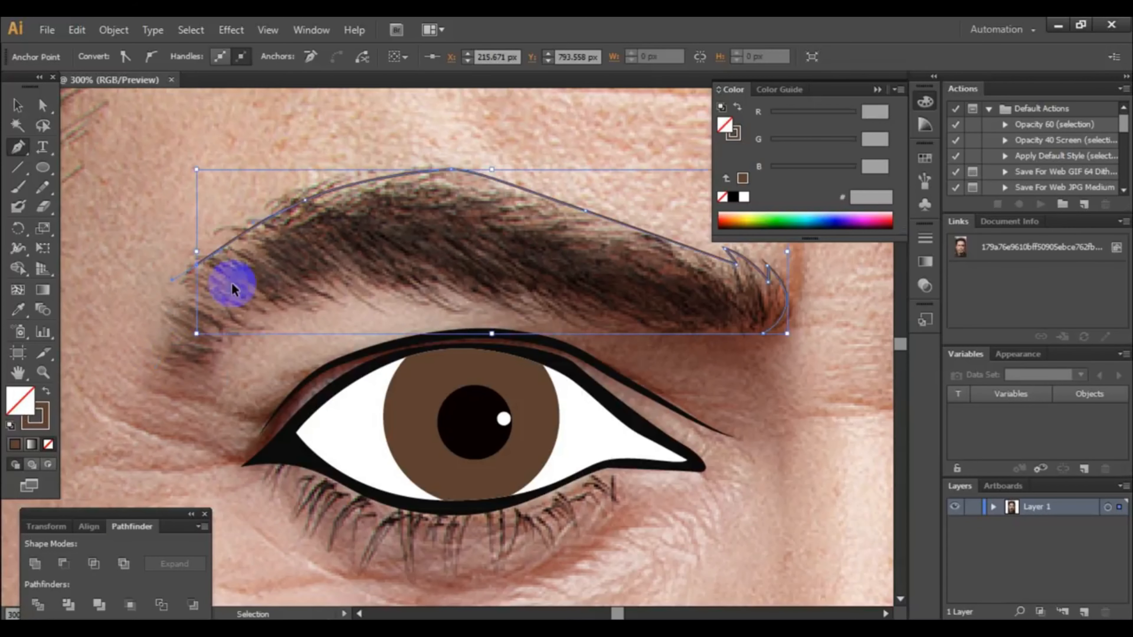
{"action": "left_click_drag", "start_coordinate": [260, 222], "coordinate": [190, 261]}
Trace the eyebrow's outer tail and notched lower edge back to the inner end, closing the outline
{"action": "left_click_drag", "start_coordinate": [161, 334], "coordinate": [503, 211]}
{"action": "scroll", "coordinate": [163, 346], "scroll_direction": "up", "scroll_amount": 2}
{"action": "left_click", "coordinate": [128, 388]}
{"action": "scroll", "coordinate": [446, 233], "scroll_direction": "down", "scroll_amount": 2}
{"action": "left_click_drag", "start_coordinate": [611, 237], "coordinate": [758, 273]}
{"action": "scroll", "coordinate": [632, 240], "scroll_direction": "right", "scroll_amount": 3}
{"action": "left_click", "coordinate": [617, 262]}
{"action": "left_click", "coordinate": [585, 246]}
{"action": "scroll", "coordinate": [440, 316], "scroll_direction": "down", "scroll_amount": 2}
{"action": "left_click", "coordinate": [42, 144]}
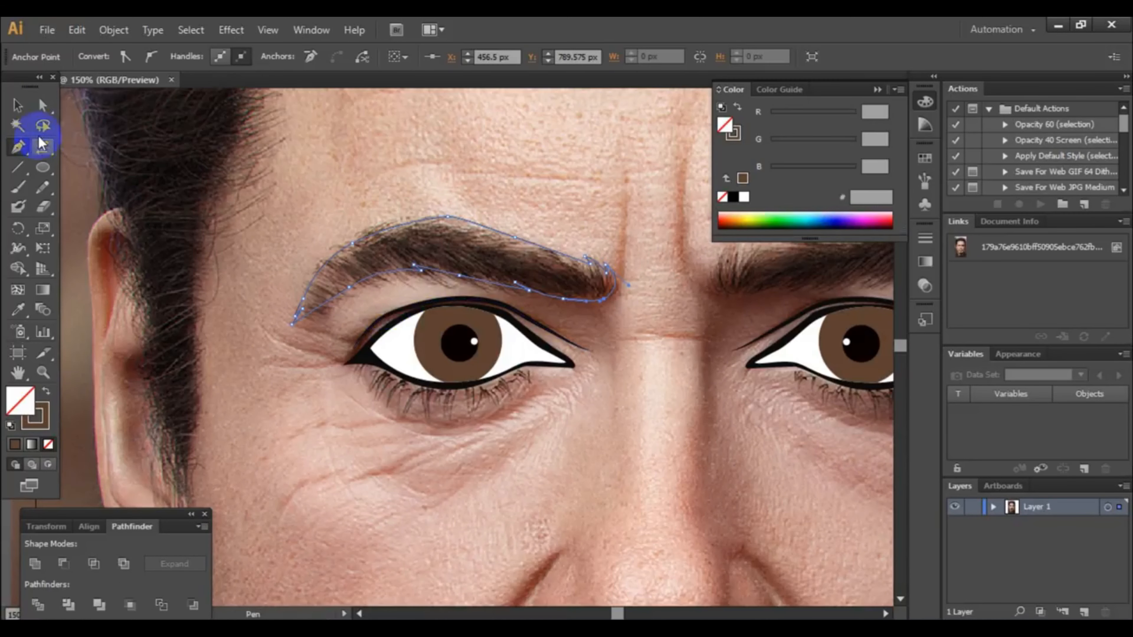
{"action": "left_click", "coordinate": [17, 105]}
{"action": "left_click", "coordinate": [467, 178]}
Select the anchor point at the top of the eyebrow outline's arch with the Direct Selection tool
{"action": "scroll", "coordinate": [415, 200], "scroll_direction": "up", "scroll_amount": 2}
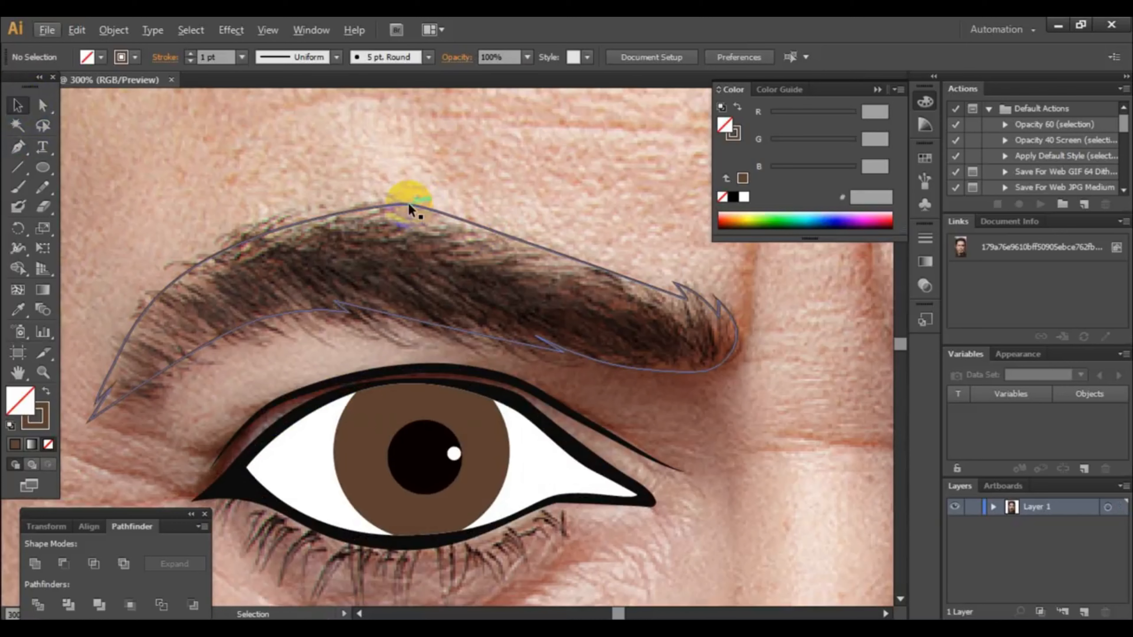
{"action": "left_click", "coordinate": [407, 204]}
{"action": "left_click", "coordinate": [344, 180]}
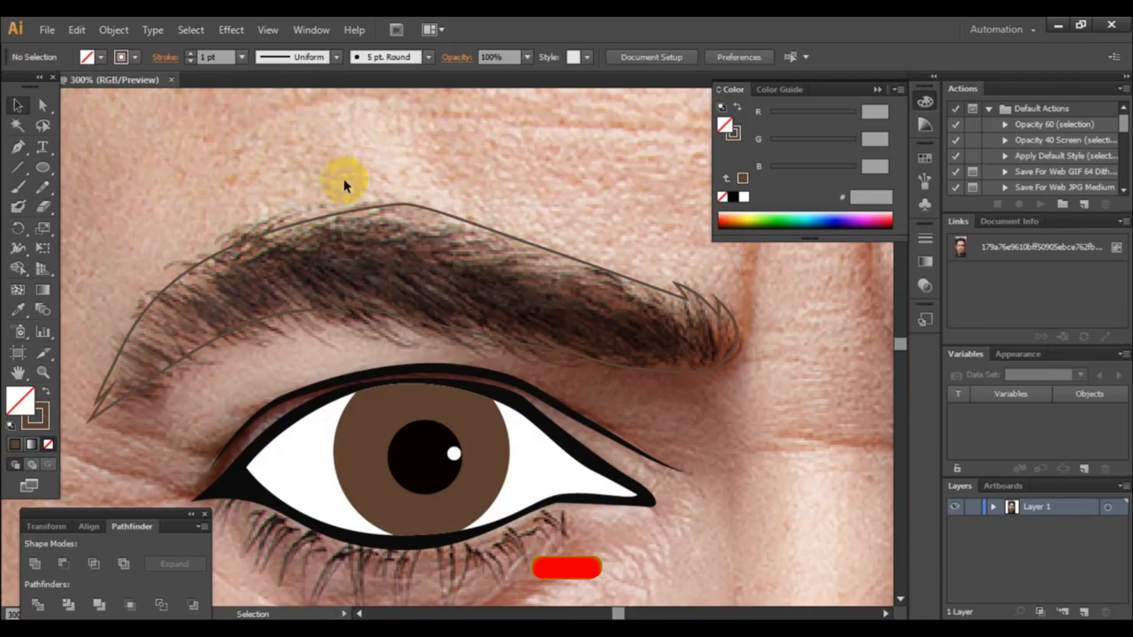
{"action": "left_click", "coordinate": [404, 205]}
{"action": "scroll", "coordinate": [265, 170], "scroll_direction": "up", "scroll_amount": 1}
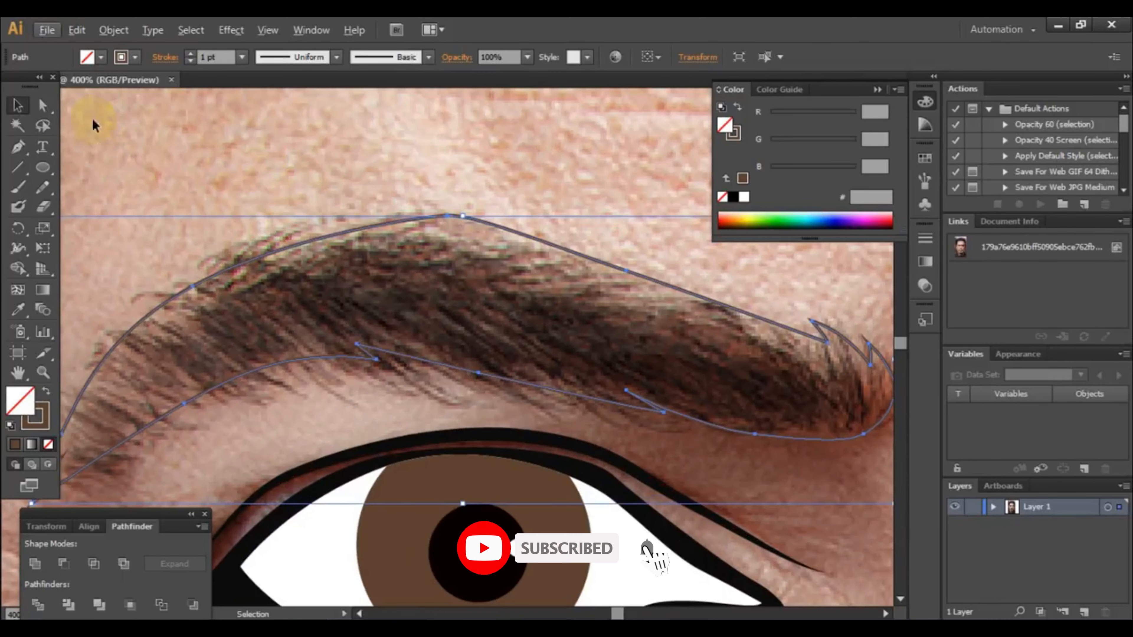
{"action": "left_click", "coordinate": [39, 107]}
{"action": "left_click", "coordinate": [40, 107]}
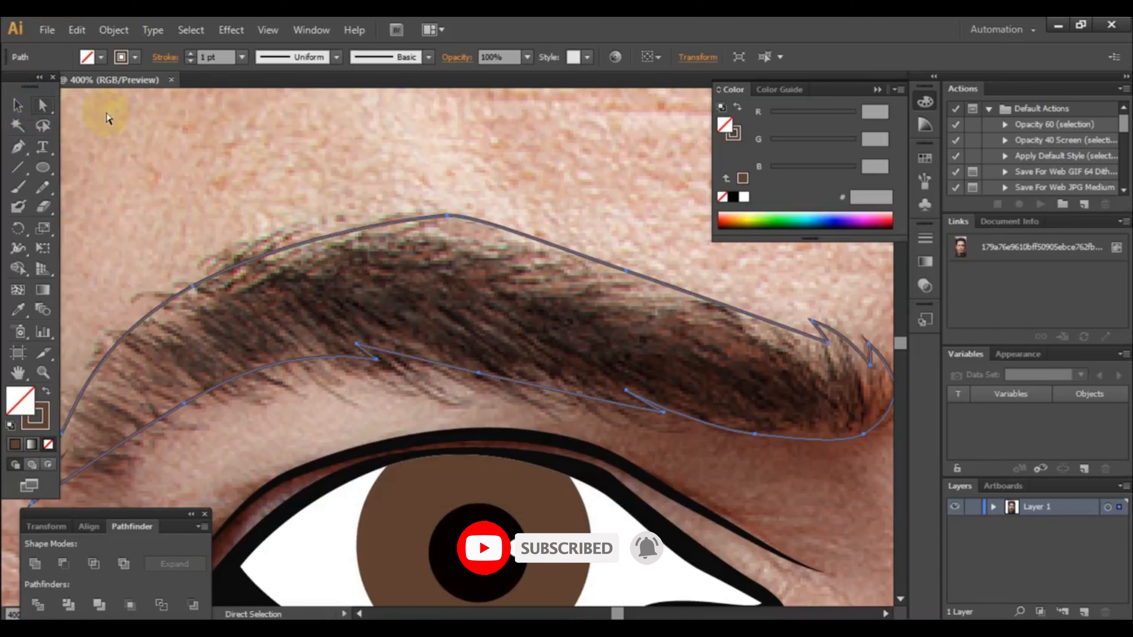
{"action": "left_click", "coordinate": [481, 152]}
{"action": "scroll", "coordinate": [424, 261], "scroll_direction": "up", "scroll_amount": 3}
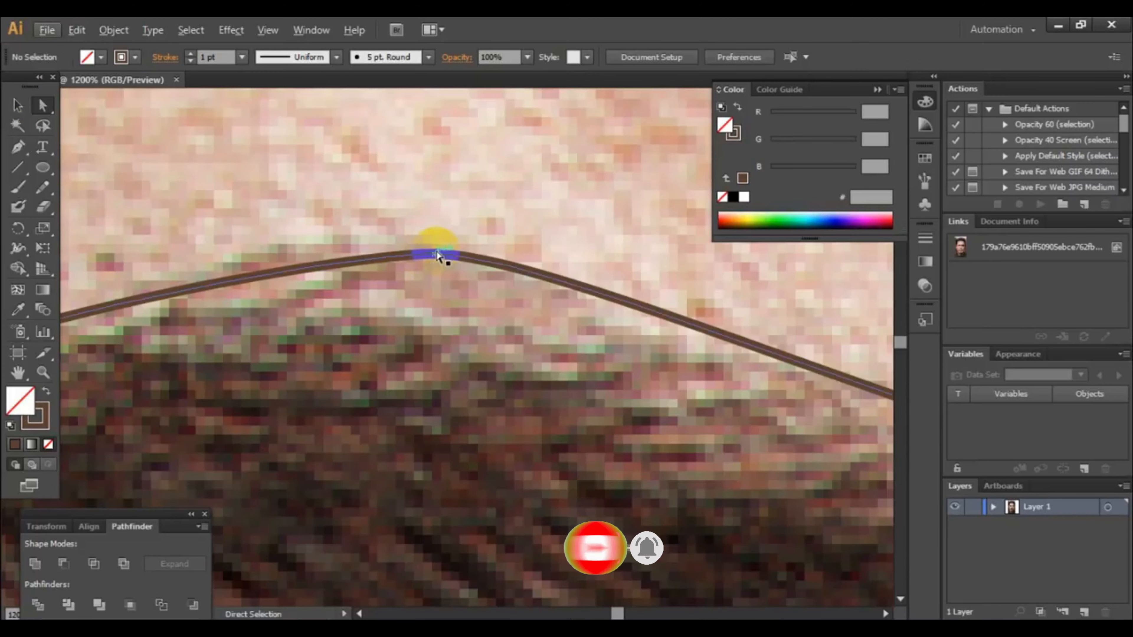
{"action": "left_click", "coordinate": [423, 259]}
{"action": "scroll", "coordinate": [417, 272], "scroll_direction": "up", "scroll_amount": 3}
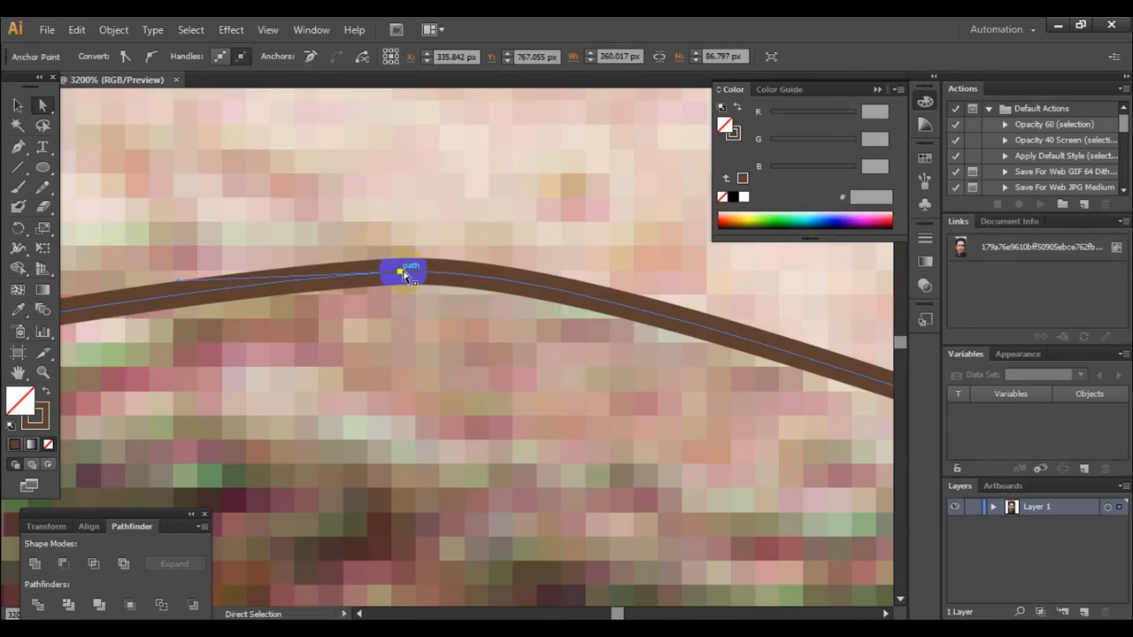
{"action": "scroll", "coordinate": [404, 275], "scroll_direction": "down", "scroll_amount": 8}
{"action": "scroll", "coordinate": [403, 307], "scroll_direction": "up", "scroll_amount": 3}
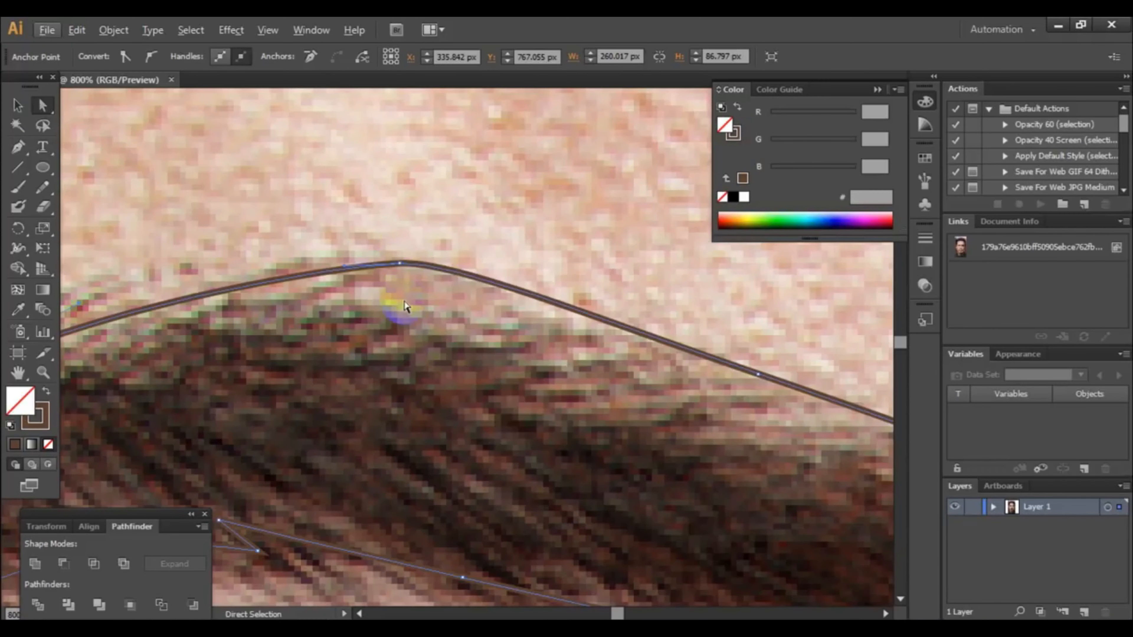
Try reshaping the arch of the eyebrow outline by moving its top anchor, and undo the change
{"action": "left_click", "coordinate": [402, 261]}
{"action": "left_click_drag", "start_coordinate": [401, 262], "coordinate": [450, 222]}
{"action": "scroll", "coordinate": [410, 290], "scroll_direction": "down", "scroll_amount": 2}
{"action": "scroll", "coordinate": [421, 295], "scroll_direction": "up", "scroll_amount": 4}
{"action": "scroll", "coordinate": [453, 223], "scroll_direction": "down", "scroll_amount": 4}
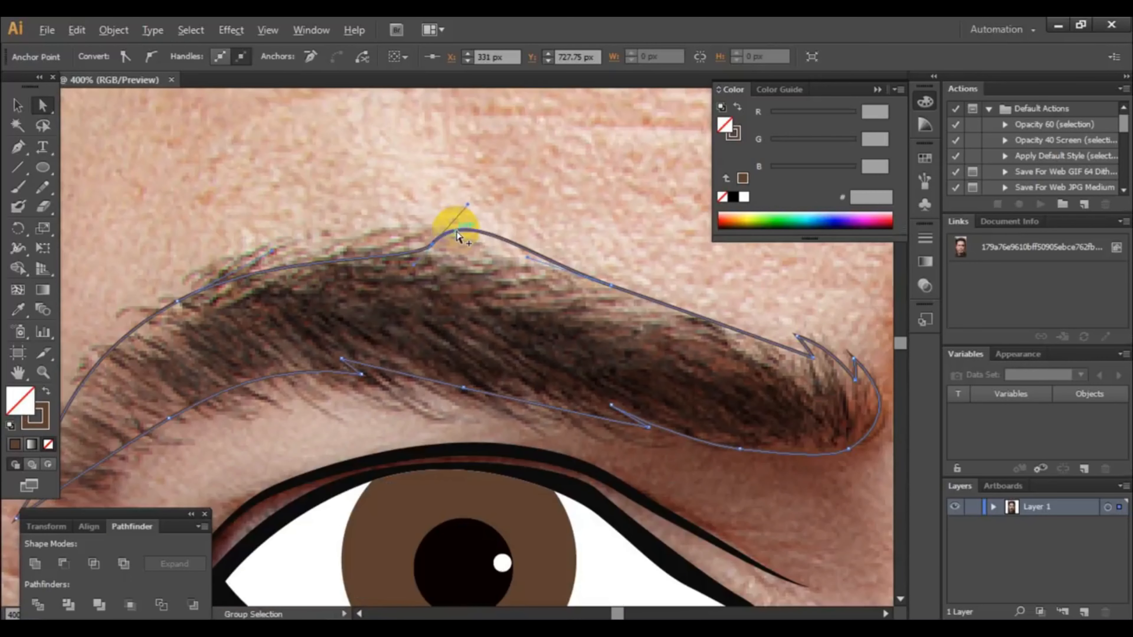
{"action": "key", "text": "ctrl+z"}
Lower the top anchor of the eyebrow outline so the arch curves smoothly along the brow hairs
{"action": "scroll", "coordinate": [449, 229], "scroll_direction": "up", "scroll_amount": 3}
{"action": "left_click_drag", "start_coordinate": [400, 274], "coordinate": [398, 302]}
{"action": "scroll", "coordinate": [397, 302], "scroll_direction": "down", "scroll_amount": 5}
{"action": "left_click", "coordinate": [352, 342]}
{"action": "scroll", "coordinate": [238, 355], "scroll_direction": "up", "scroll_amount": 1}
{"action": "left_click", "coordinate": [238, 359]}
{"action": "scroll", "coordinate": [218, 355], "scroll_direction": "up", "scroll_amount": 1}
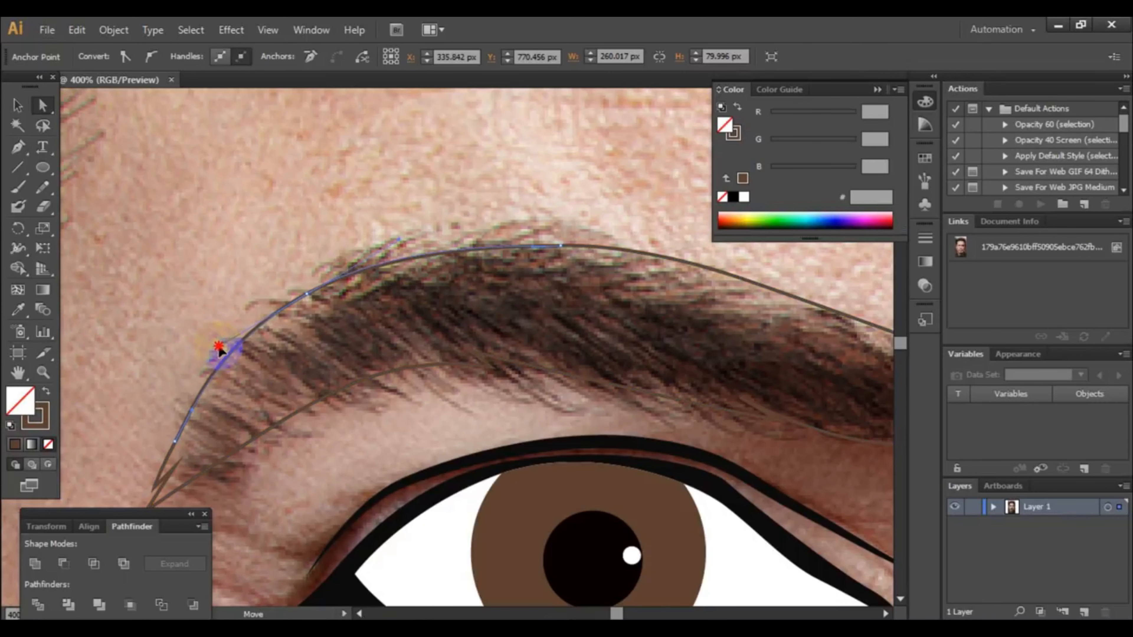
{"action": "key", "text": "ctrl+shift+a"}
{"action": "scroll", "coordinate": [298, 362], "scroll_direction": "down", "scroll_amount": 3}
{"action": "scroll", "coordinate": [426, 338], "scroll_direction": "down", "scroll_amount": 1}
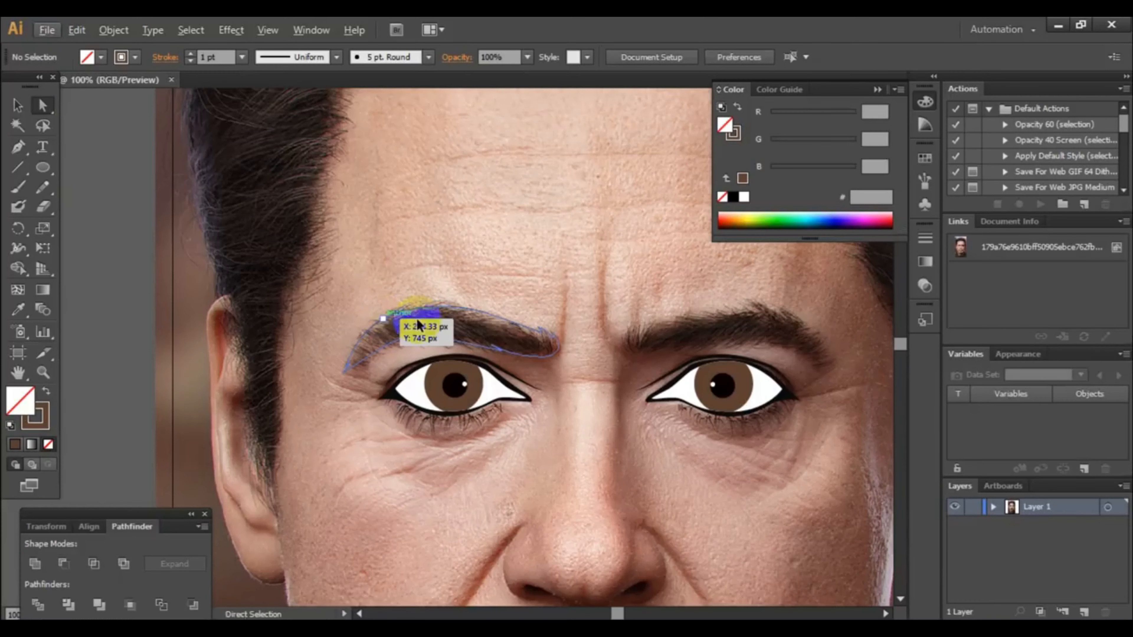
Swap the eyebrow shape's stroke and fill so it has a 5D402D brown fill and no stroke
{"action": "left_click", "coordinate": [19, 110]}
{"action": "left_click", "coordinate": [418, 251]}
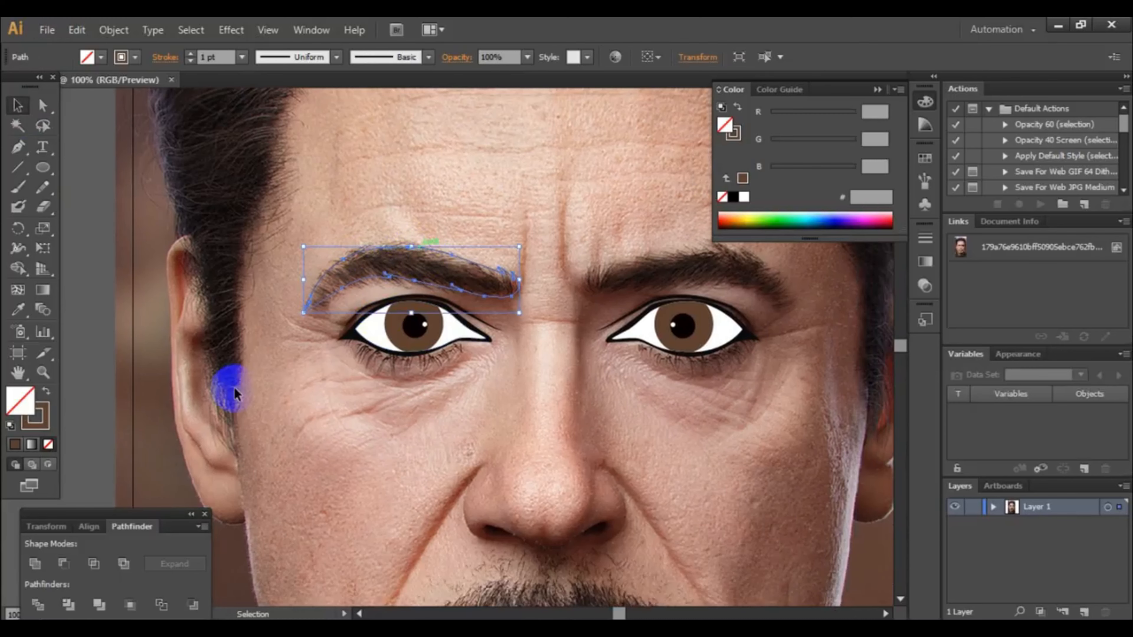
{"action": "left_click", "coordinate": [46, 392]}
Reflect a copy of the eyebrow across the vertical axis and place it over the photo's other eyebrow
{"action": "right_click", "coordinate": [418, 276]}
{"action": "mouse_move", "coordinate": [489, 495]}
{"action": "left_click", "coordinate": [634, 553]}
{"action": "left_click", "coordinate": [493, 435]}
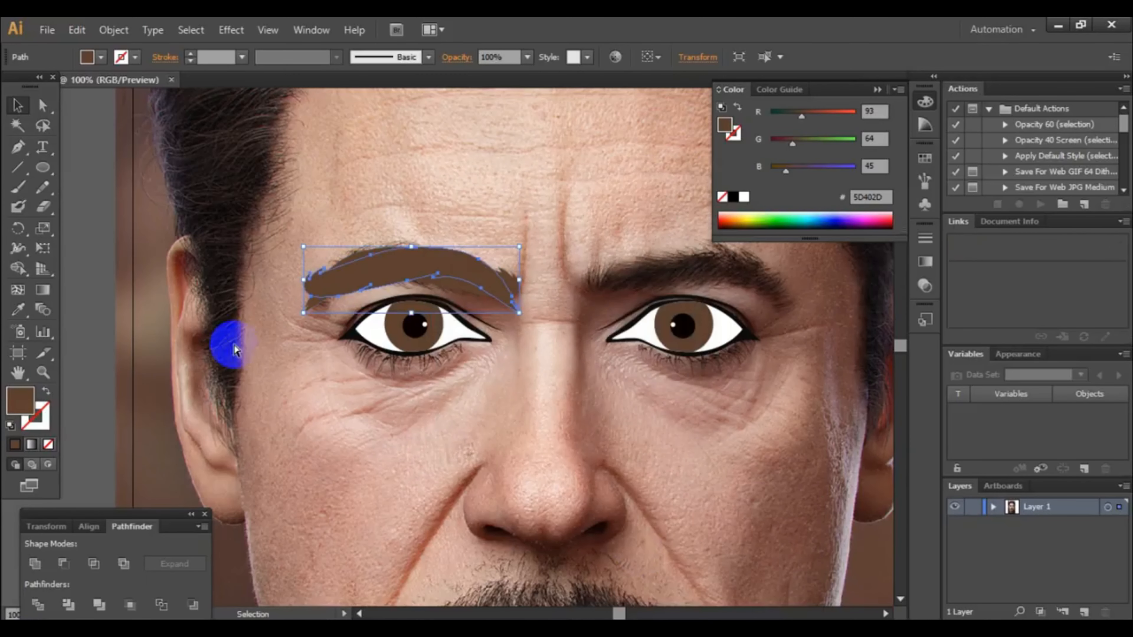
{"action": "scroll", "coordinate": [235, 350], "scroll_direction": "right", "scroll_amount": 3}
{"action": "left_click_drag", "start_coordinate": [333, 270], "coordinate": [611, 266]}
{"action": "left_click", "coordinate": [492, 218]}
Select both drawn eyebrows and change their fill to the very dark brown 160800
{"action": "scroll", "coordinate": [417, 296], "scroll_direction": "down", "scroll_amount": 2}
{"action": "scroll", "coordinate": [508, 487], "scroll_direction": "down", "scroll_amount": 2}
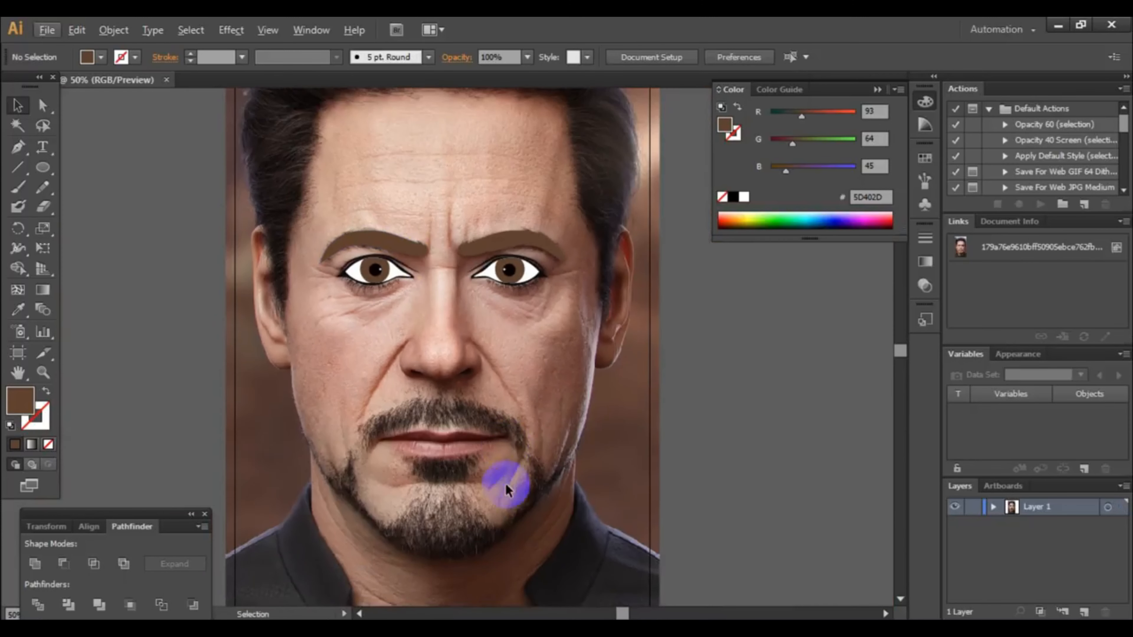
{"action": "left_click", "coordinate": [483, 208]}
{"action": "left_click", "coordinate": [416, 211], "text": "shift"}
{"action": "double_click", "coordinate": [12, 403]}
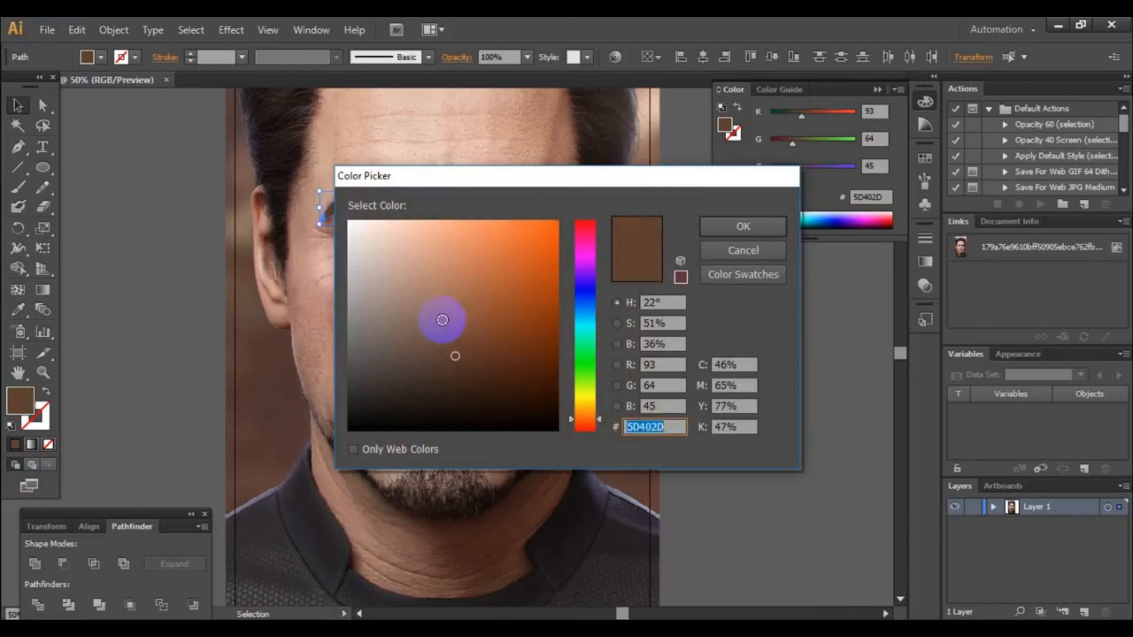
{"action": "left_click_drag", "start_coordinate": [538, 395], "coordinate": [555, 403]}
{"action": "left_click", "coordinate": [741, 227]}
{"action": "left_click", "coordinate": [459, 254]}
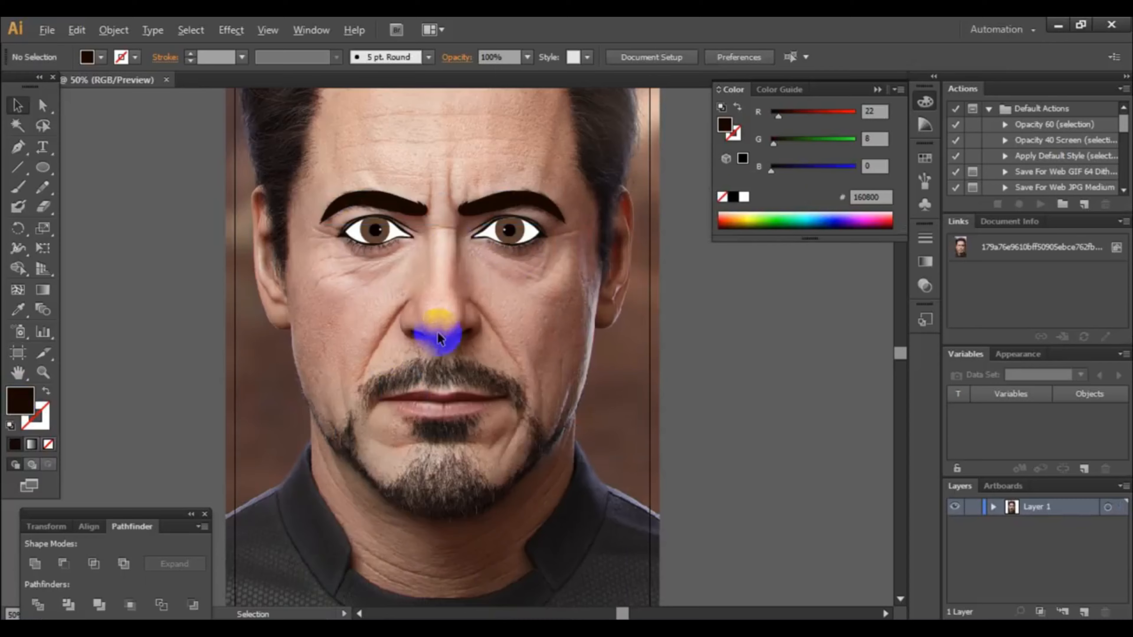
Draw an open Pen path around the outer edge of the photo's left nostril, from the upper crease down to below the nostril opening
{"action": "scroll", "coordinate": [455, 347], "scroll_direction": "up", "scroll_amount": 6}
{"action": "scroll", "coordinate": [401, 331], "scroll_direction": "down", "scroll_amount": 2}
{"action": "scroll", "coordinate": [268, 285], "scroll_direction": "up", "scroll_amount": 1}
{"action": "scroll", "coordinate": [216, 259], "scroll_direction": "up", "scroll_amount": 1}
{"action": "left_click", "coordinate": [17, 146]}
{"action": "scroll", "coordinate": [312, 241], "scroll_direction": "up", "scroll_amount": 1}
{"action": "left_click", "coordinate": [255, 196]}
{"action": "left_click_drag", "start_coordinate": [207, 270], "coordinate": [198, 310]}
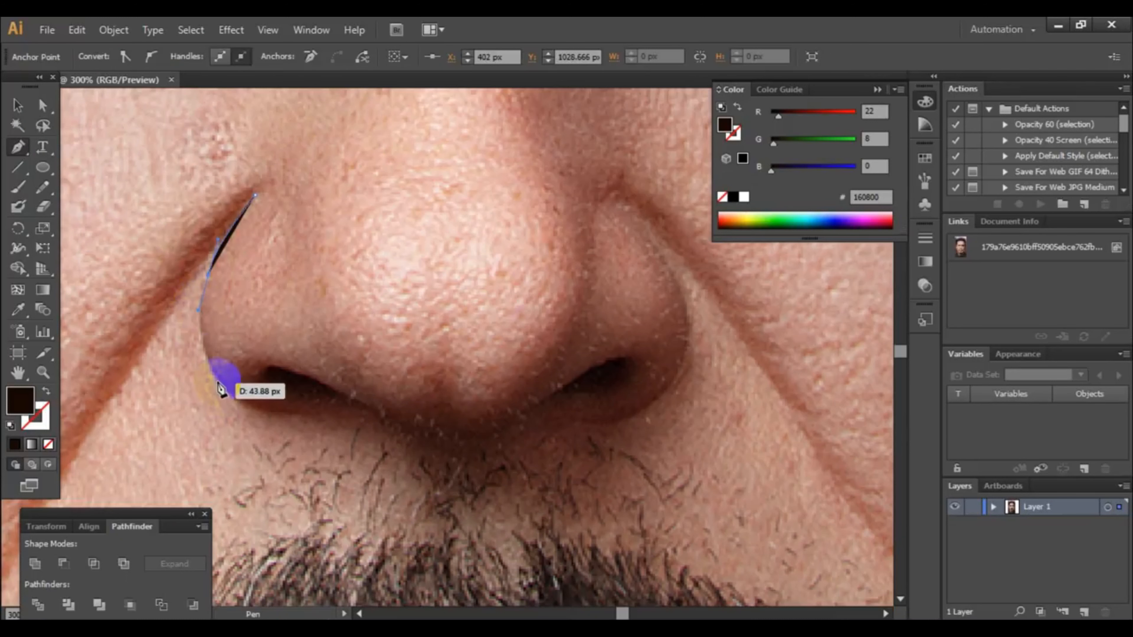
{"action": "left_click_drag", "start_coordinate": [242, 406], "coordinate": [290, 381]}
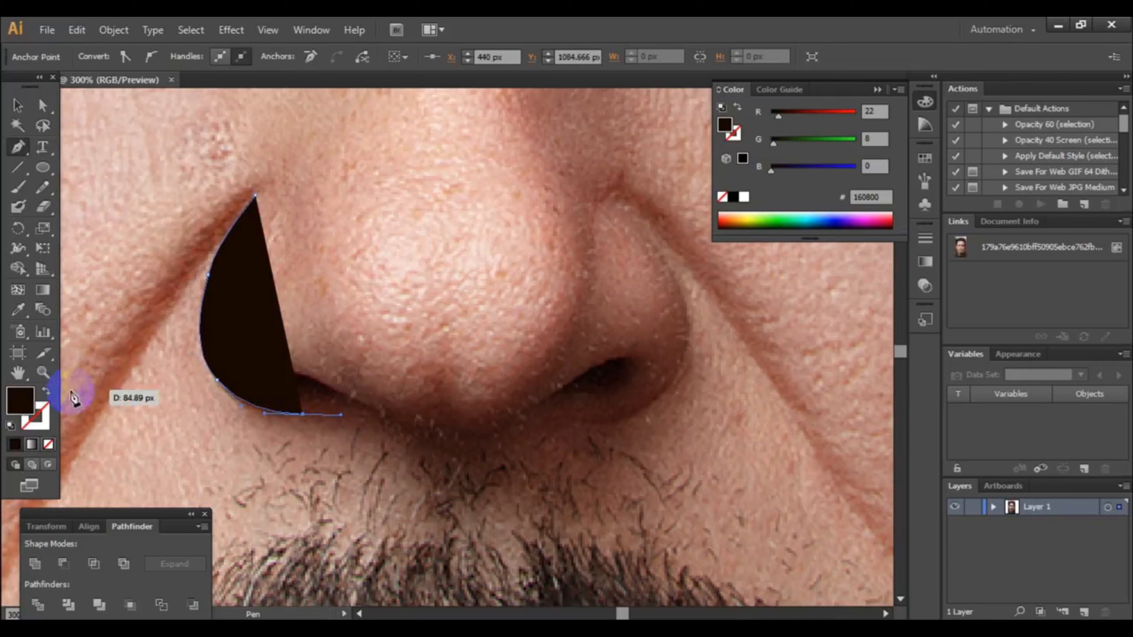
Swap the nostril path's fill and stroke so only the dark outline remains, and set its stroke weight to 7 pt
{"action": "left_click", "coordinate": [248, 253]}
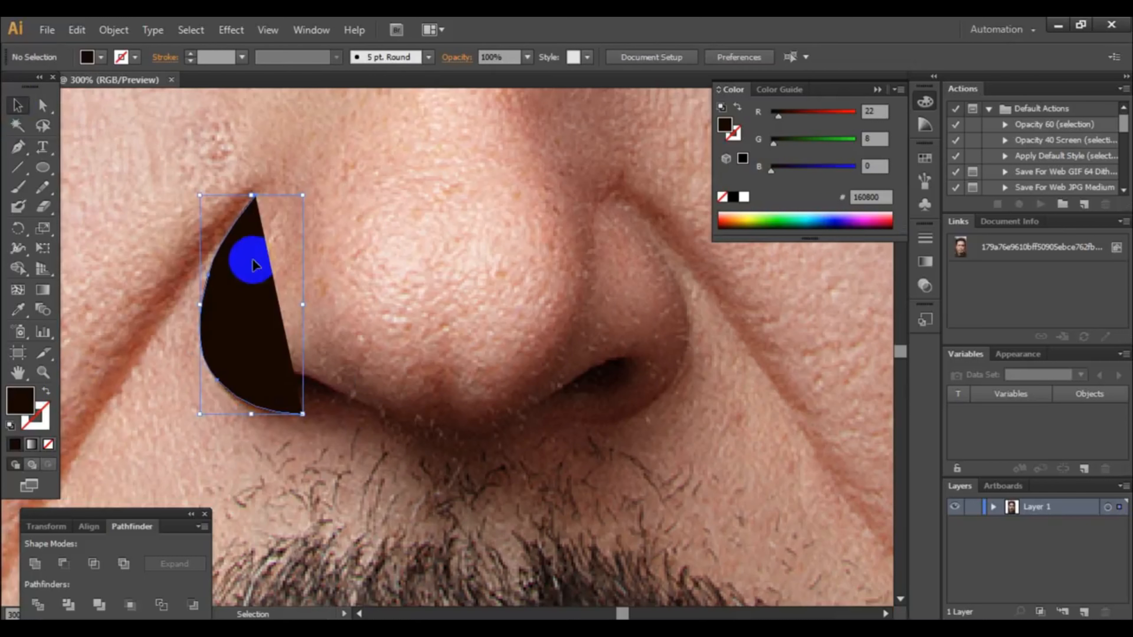
{"action": "left_click", "coordinate": [46, 391]}
{"action": "left_click", "coordinate": [219, 56]}
{"action": "type", "text": "4"}
{"action": "key", "text": "Return"}
{"action": "key", "text": "Up"}
{"action": "key", "text": "Up"}
{"action": "key", "text": "Up"}
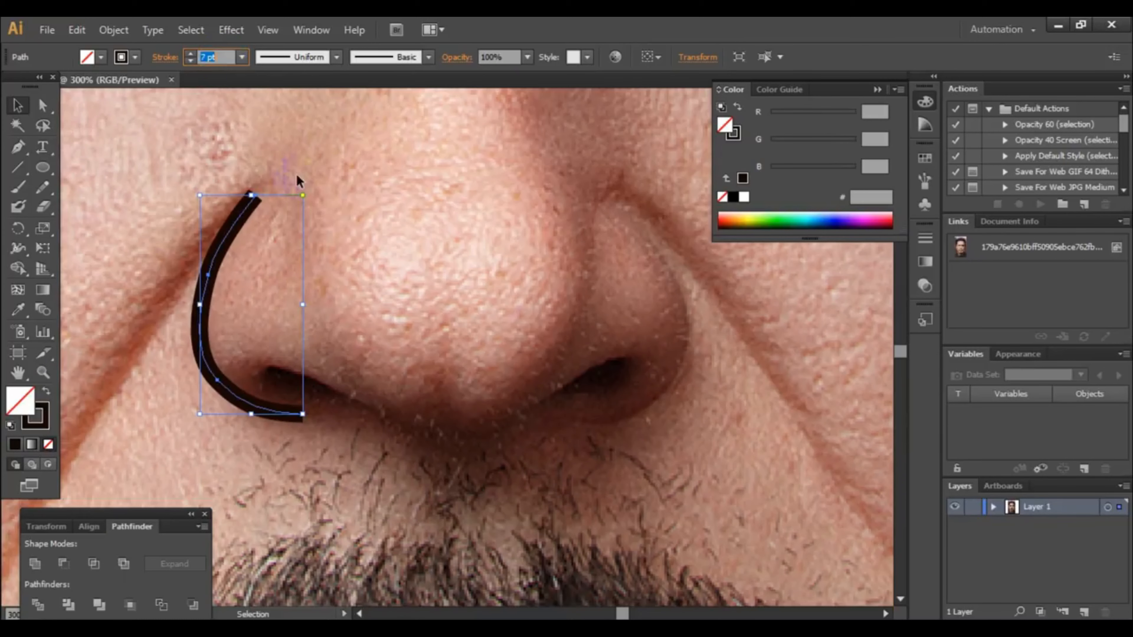
{"action": "left_click", "coordinate": [374, 202]}
Examine how the nostril outline sits on the photo's nose and compares with the drawn eyes and eyebrows
{"action": "key", "text": "ctrl+minus"}
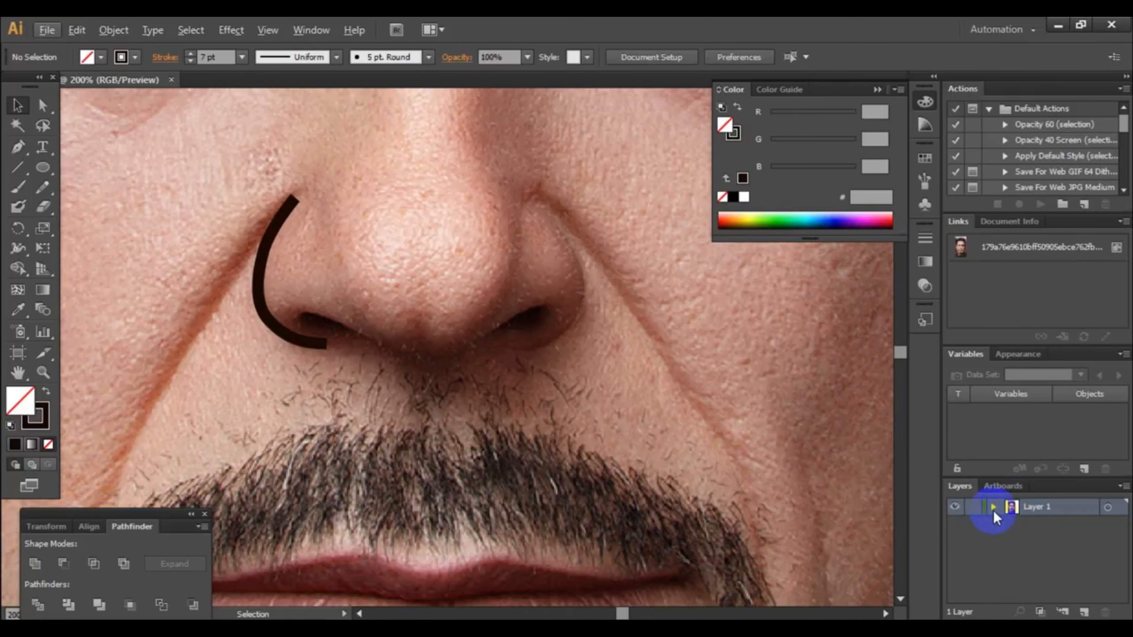
{"action": "left_click", "coordinate": [993, 507]}
{"action": "left_click", "coordinate": [993, 506]}
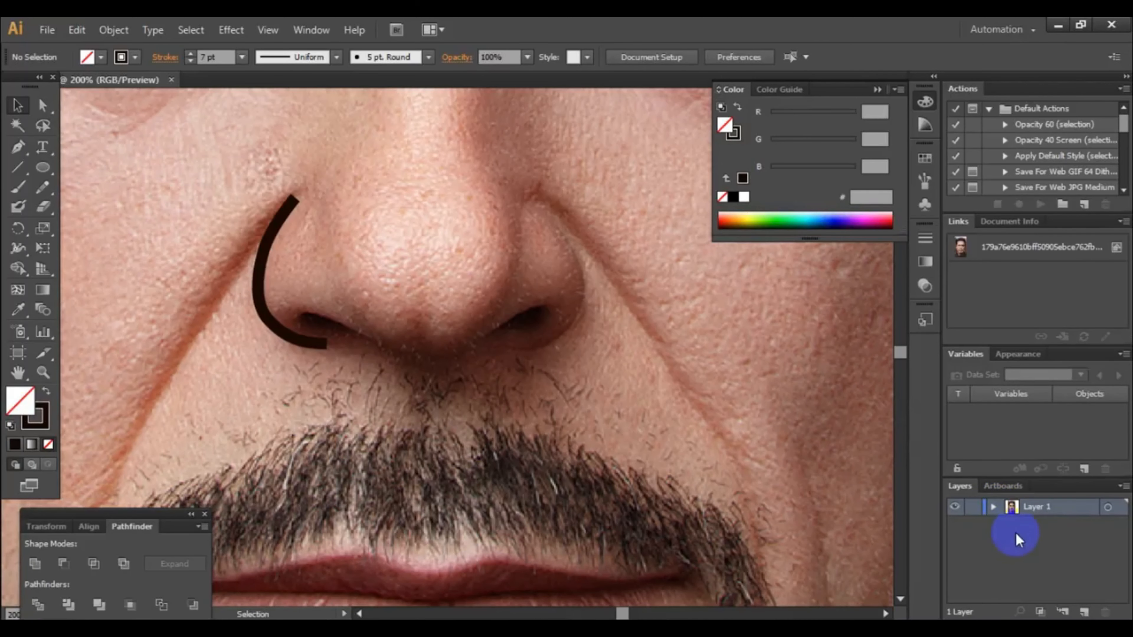
{"action": "scroll", "coordinate": [374, 293], "scroll_direction": "down", "scroll_amount": 1}
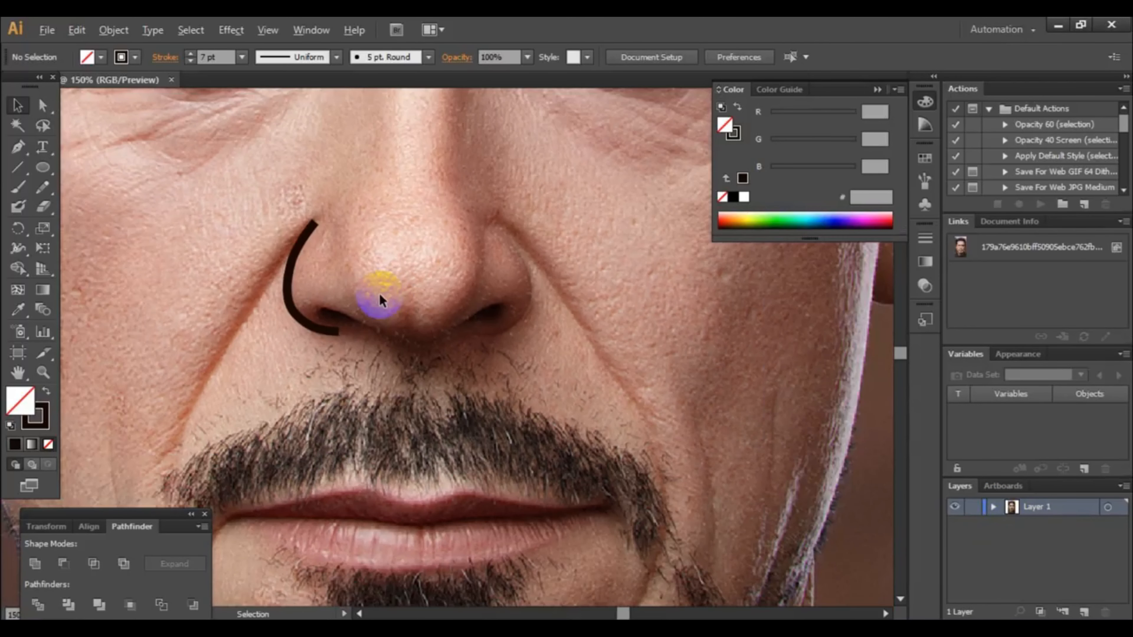
{"action": "scroll", "coordinate": [503, 366], "scroll_direction": "down", "scroll_amount": 2}
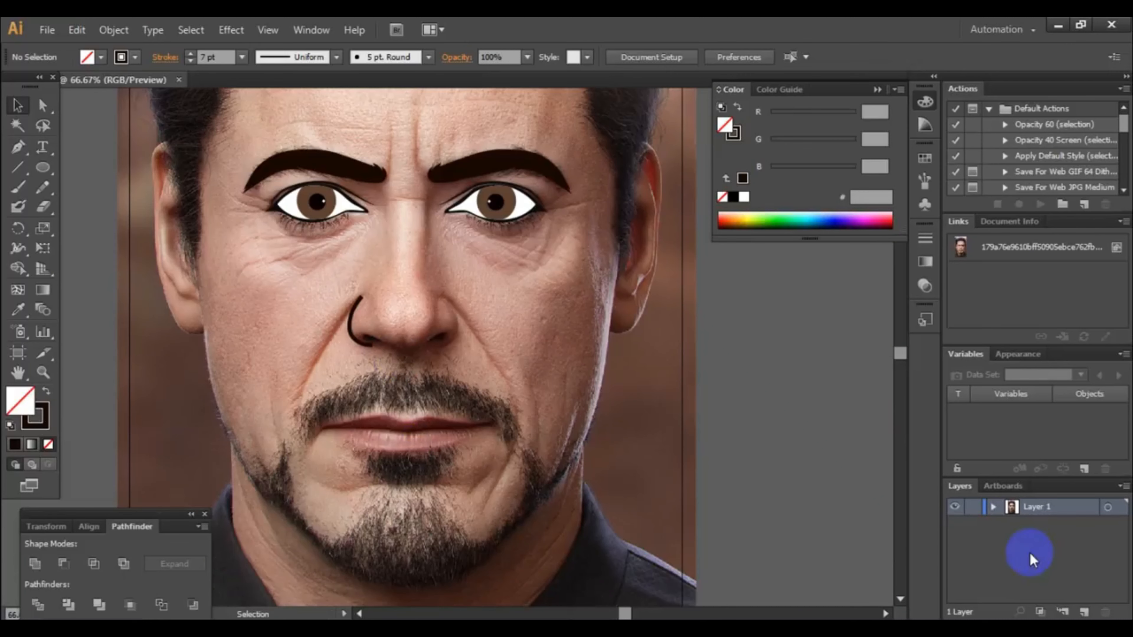
{"action": "scroll", "coordinate": [392, 308], "scroll_direction": "up", "scroll_amount": 3}
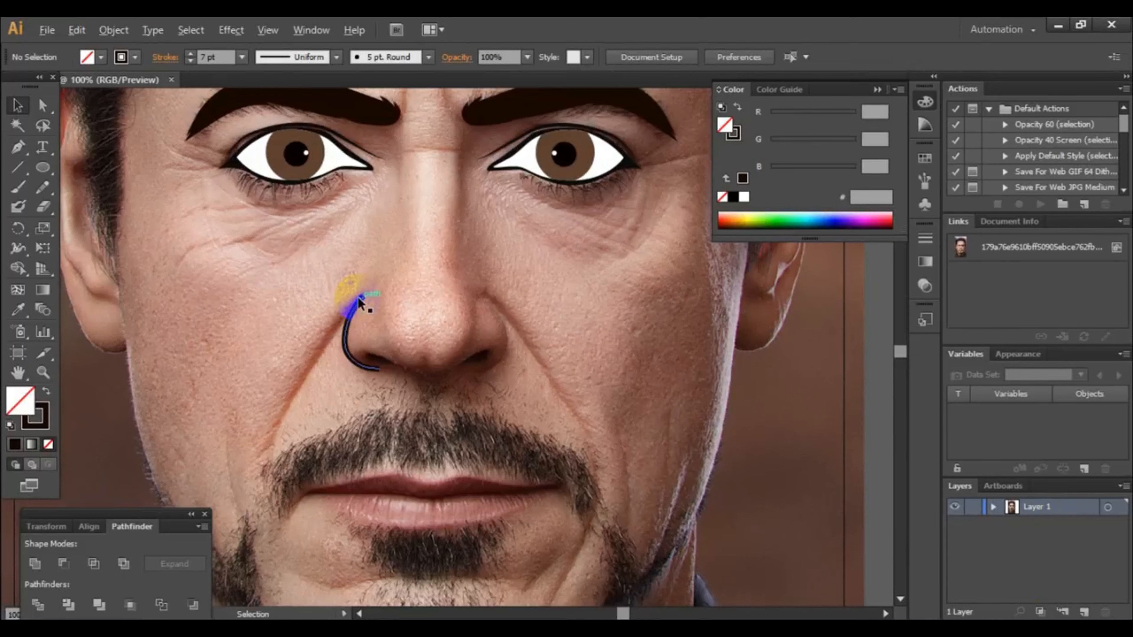
{"action": "scroll", "coordinate": [260, 267], "scroll_direction": "down", "scroll_amount": 1}
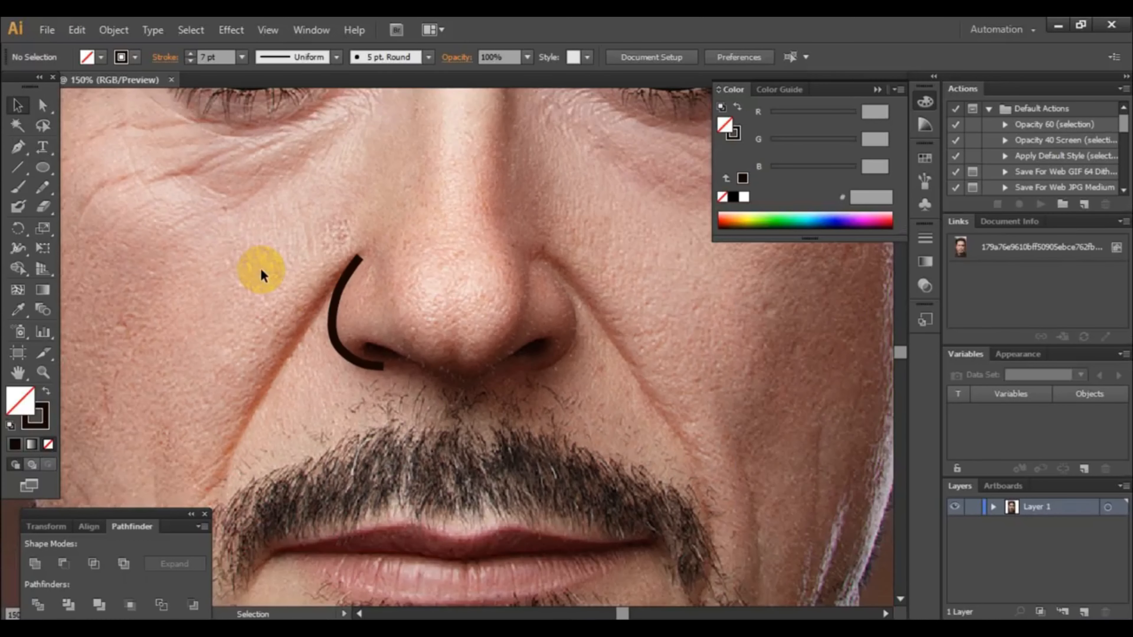
{"action": "scroll", "coordinate": [517, 282], "scroll_direction": "up", "scroll_amount": 1}
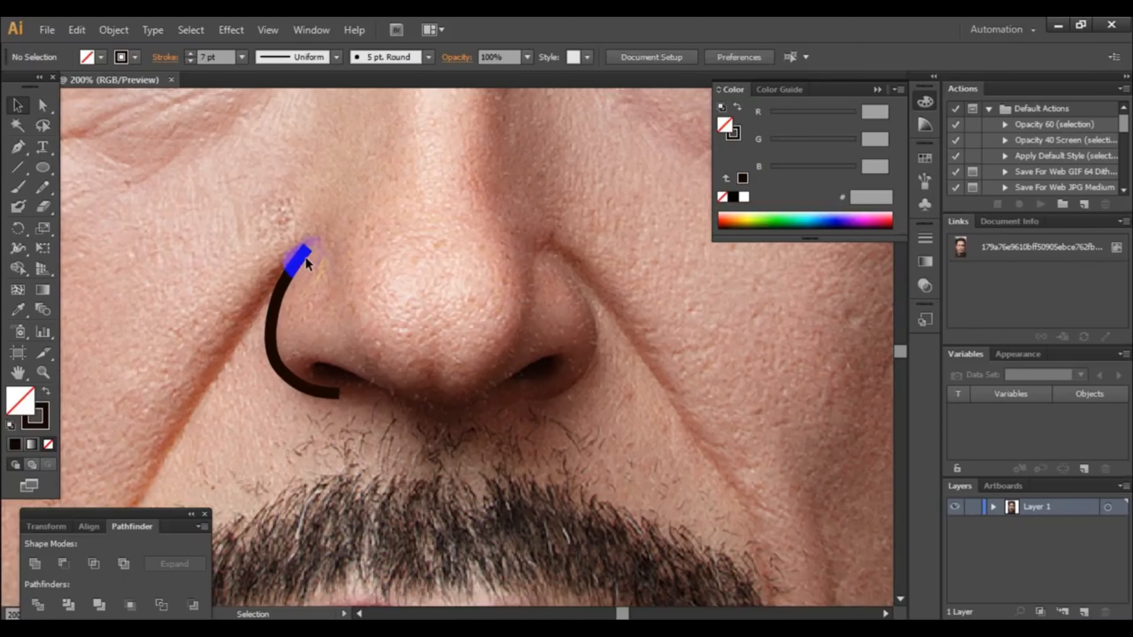
{"action": "scroll", "coordinate": [306, 260], "scroll_direction": "up", "scroll_amount": 1}
{"action": "scroll", "coordinate": [270, 257], "scroll_direction": "down", "scroll_amount": 1}
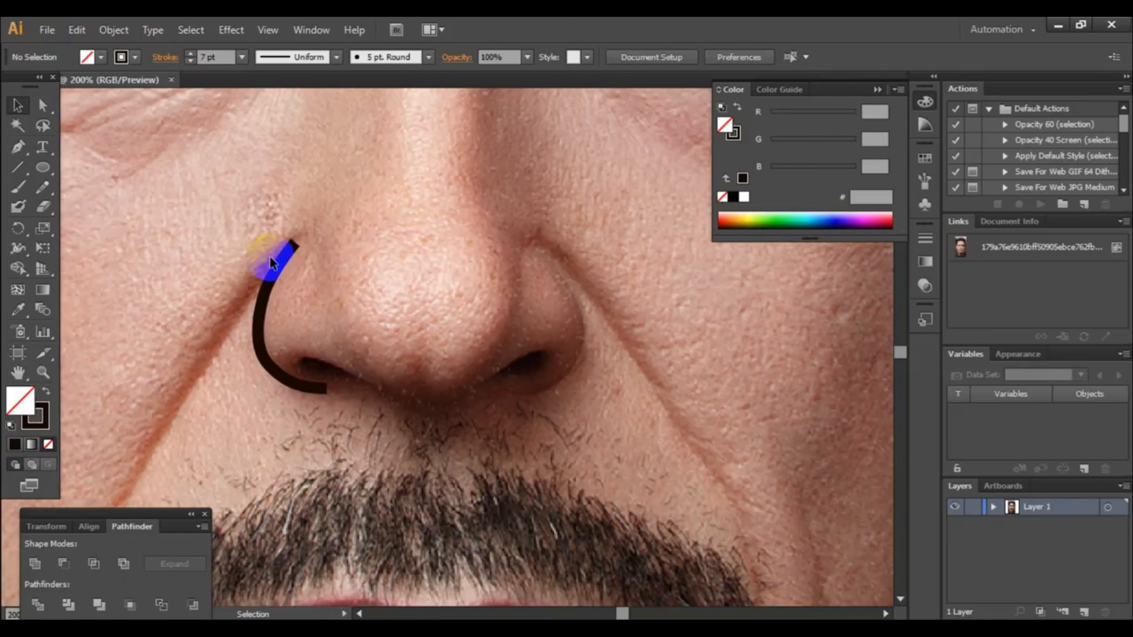
Select the nostril outline with the Direct Selection tool
{"action": "left_click", "coordinate": [263, 277]}
{"action": "scroll", "coordinate": [3, 193], "scroll_direction": "right", "scroll_amount": 1}
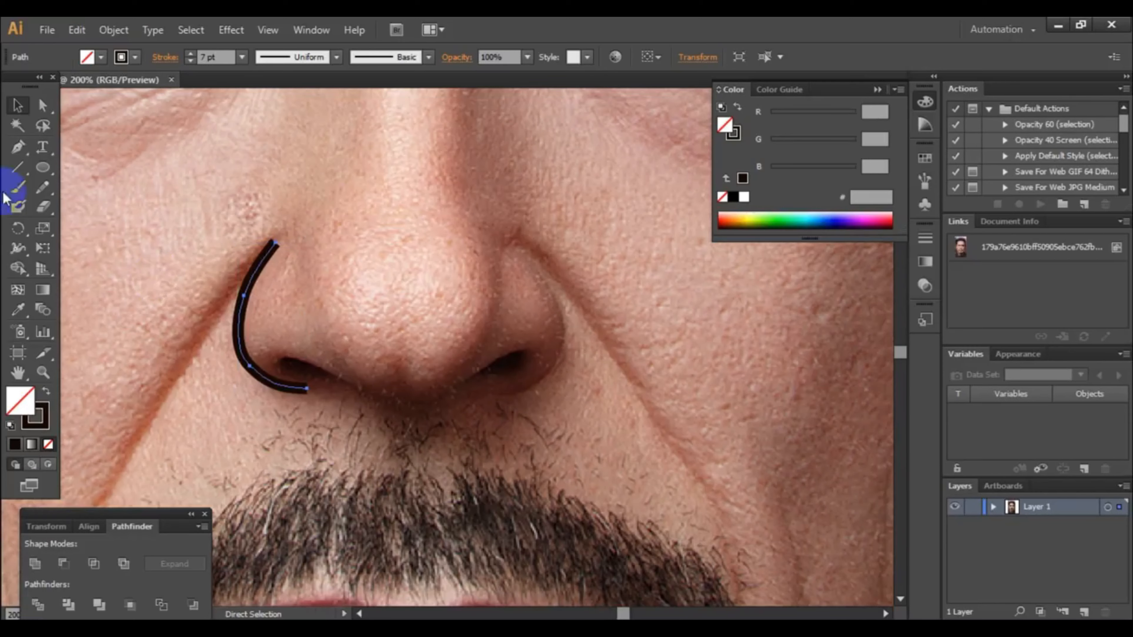
{"action": "left_click", "coordinate": [274, 173]}
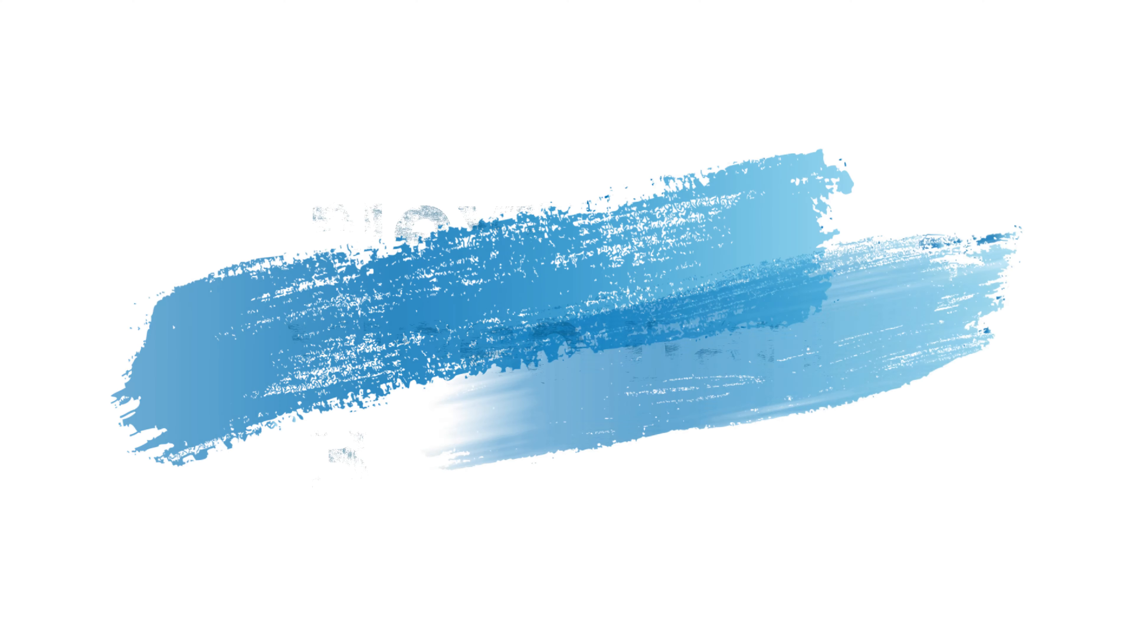